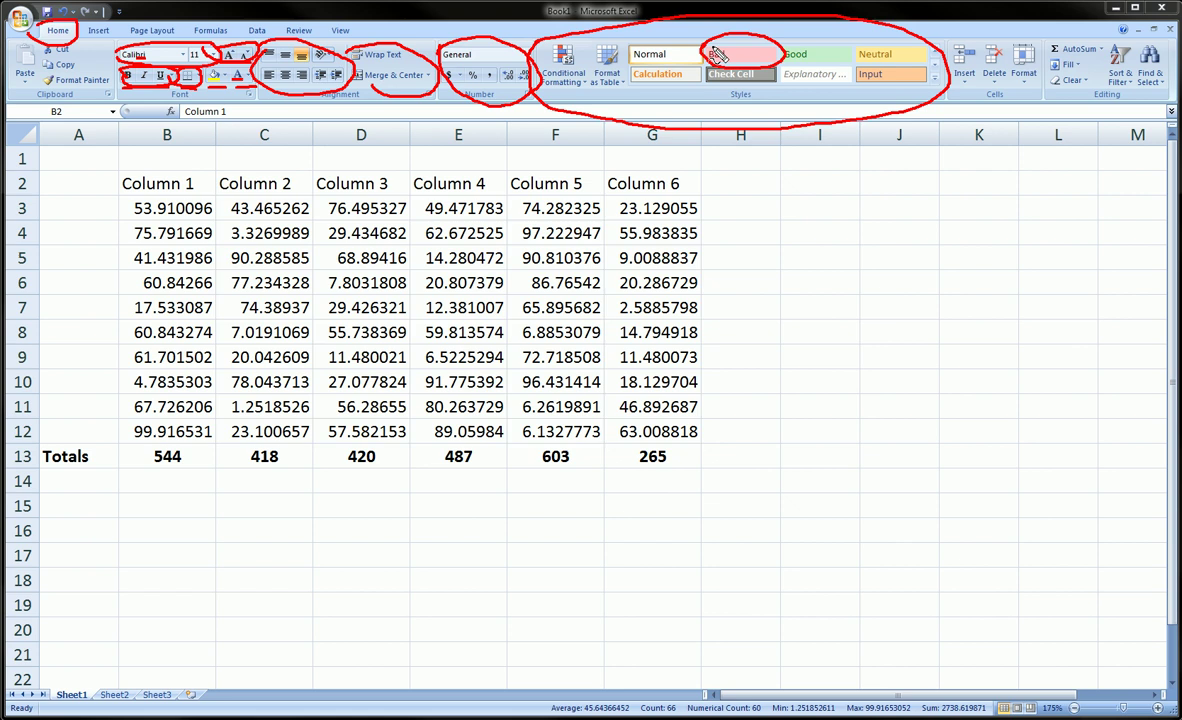
Mark up the formatting options, cell styles and data table with annotation ink, then clear it.
mouse_move(112, 58)
mouse_down()
mouse_move(245, 26)
mouse_move(490, 30)
mouse_move(518, 82)
mouse_move(258, 152)
mouse_move(105, 100)
mouse_move(112, 45)
mouse_up()
mouse_move(837, 225)
mouse_down()
mouse_move(781, 152)
mouse_move(768, 68)
mouse_move(755, 82)
mouse_up()
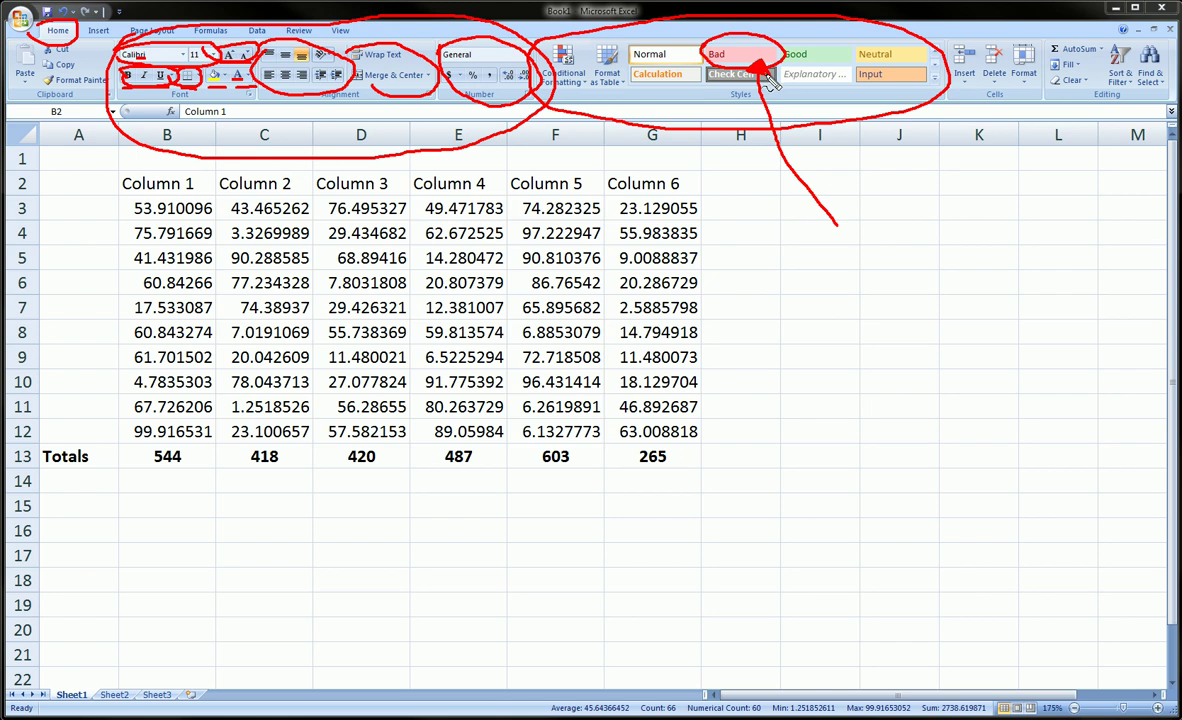
mouse_move(100, 168)
mouse_down()
mouse_move(369, 166)
mouse_move(844, 427)
mouse_move(118, 487)
mouse_move(119, 160)
mouse_up()
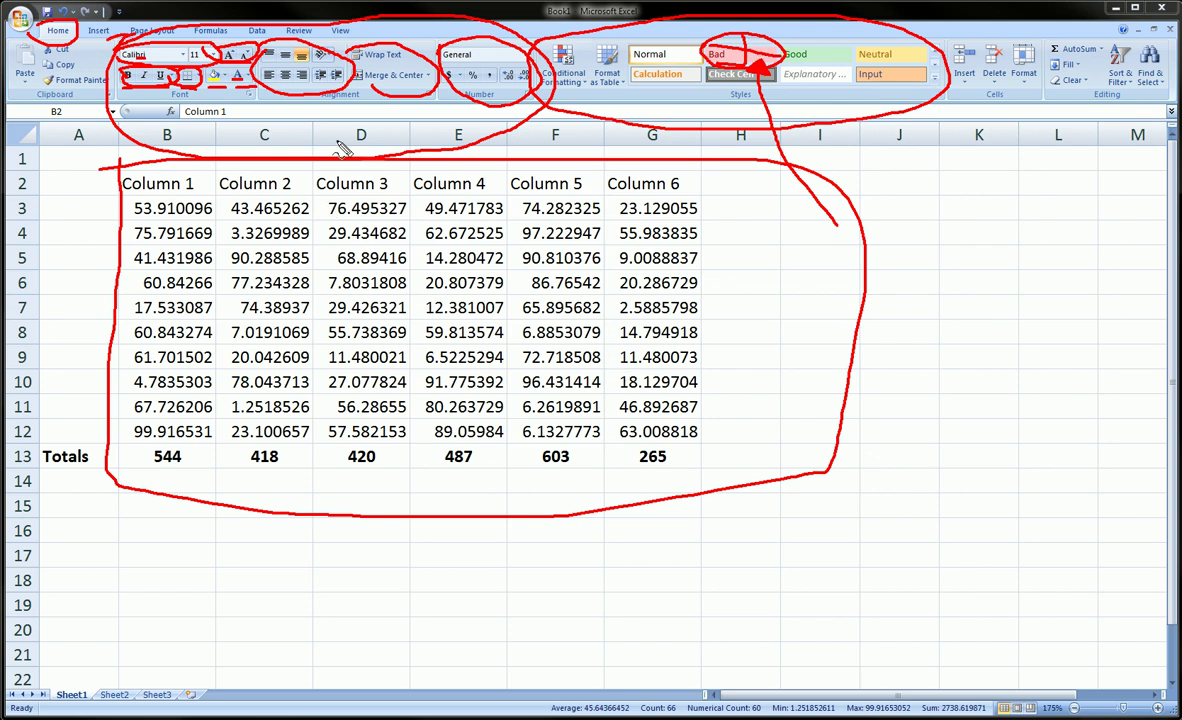
key(Escape)
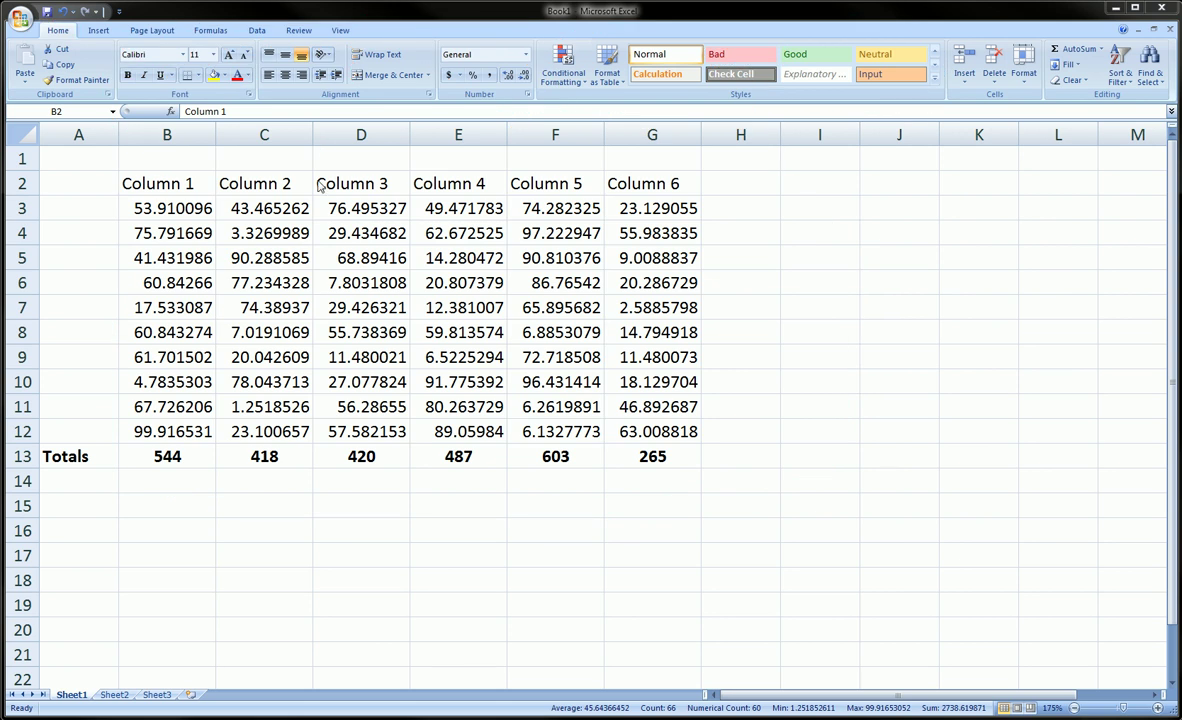
Select B2:G12 and apply the Linked Cell style, turning text and underlines orange.
key(ctrl+a)
drag(205, 185, 648, 431)
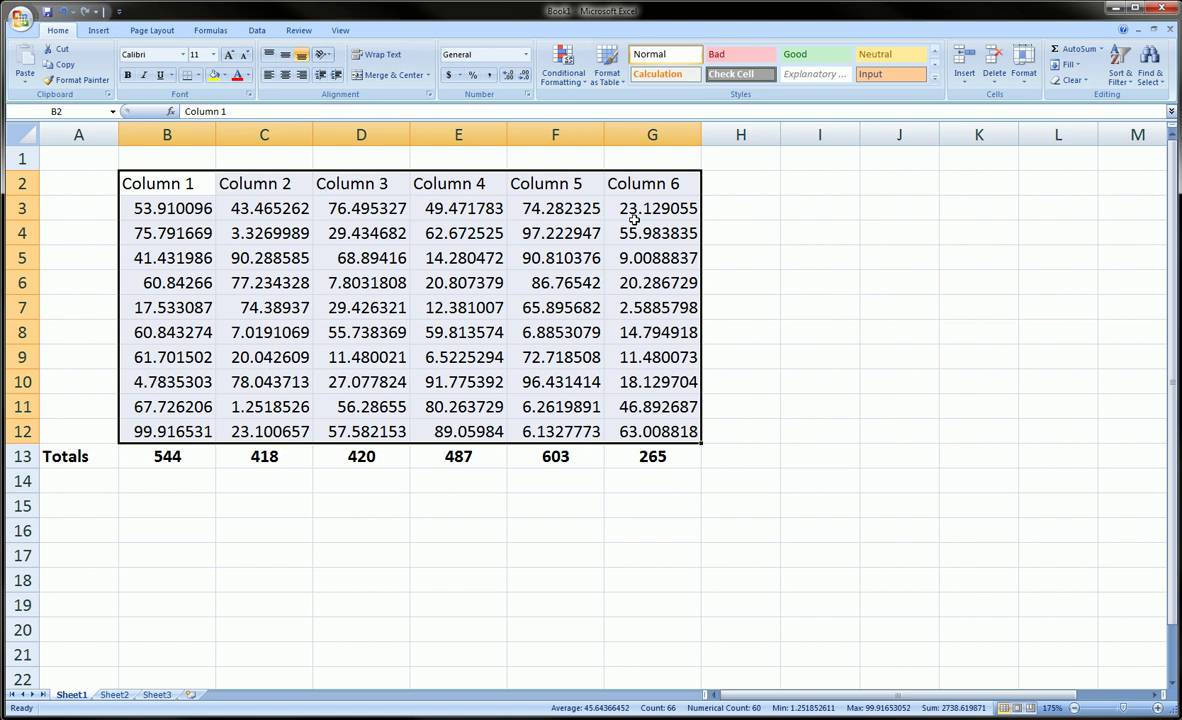
click(935, 79)
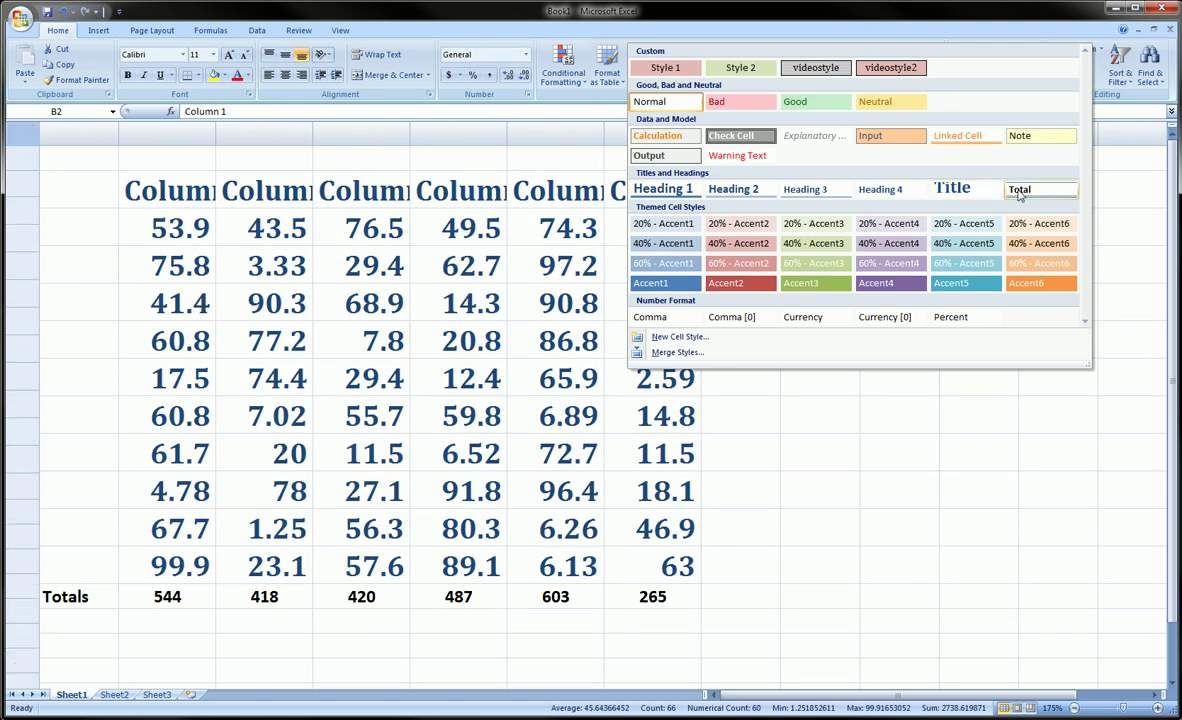
click(980, 141)
Check the orange styling, reselect the whole table B2:G12 and open the Cell Styles gallery.
click(571, 323)
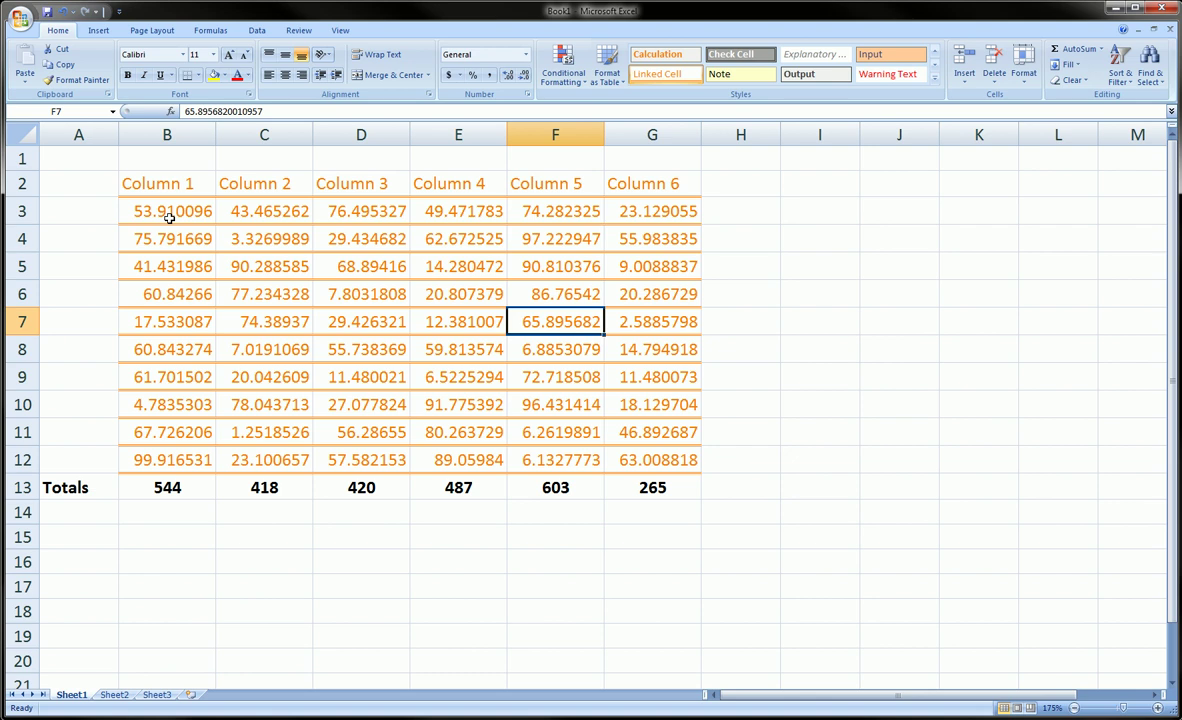
drag(168, 206, 661, 453)
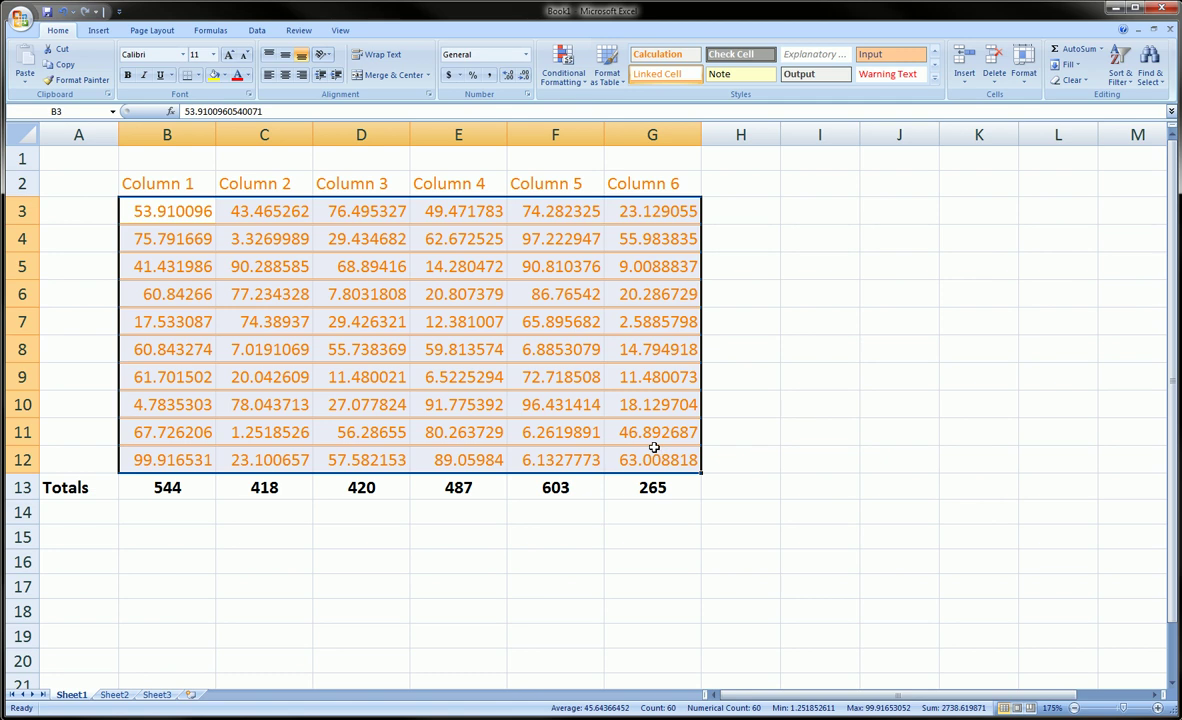
click(600, 410)
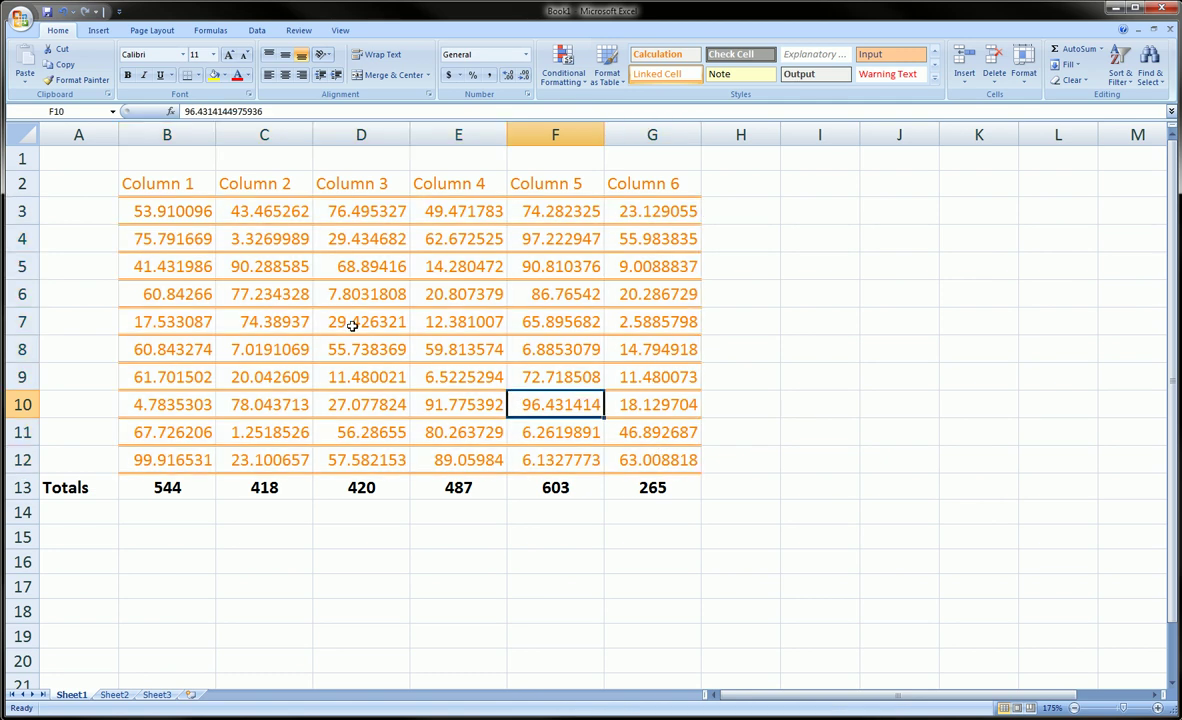
drag(173, 183, 620, 451)
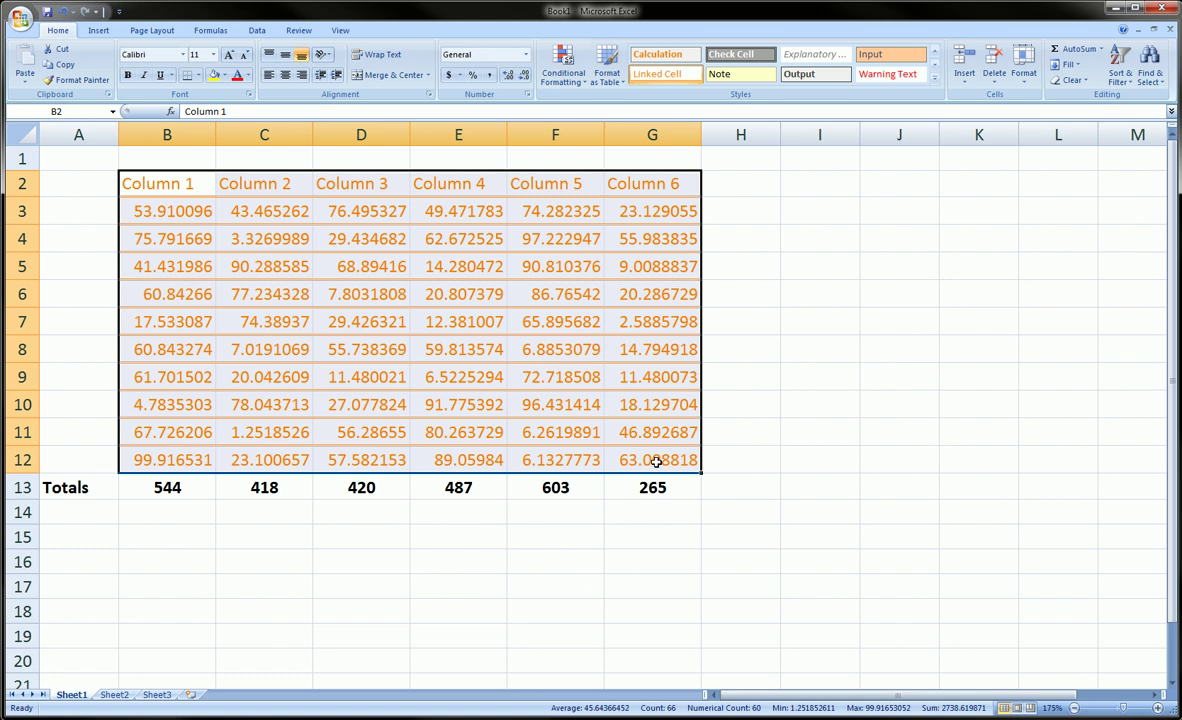
click(934, 79)
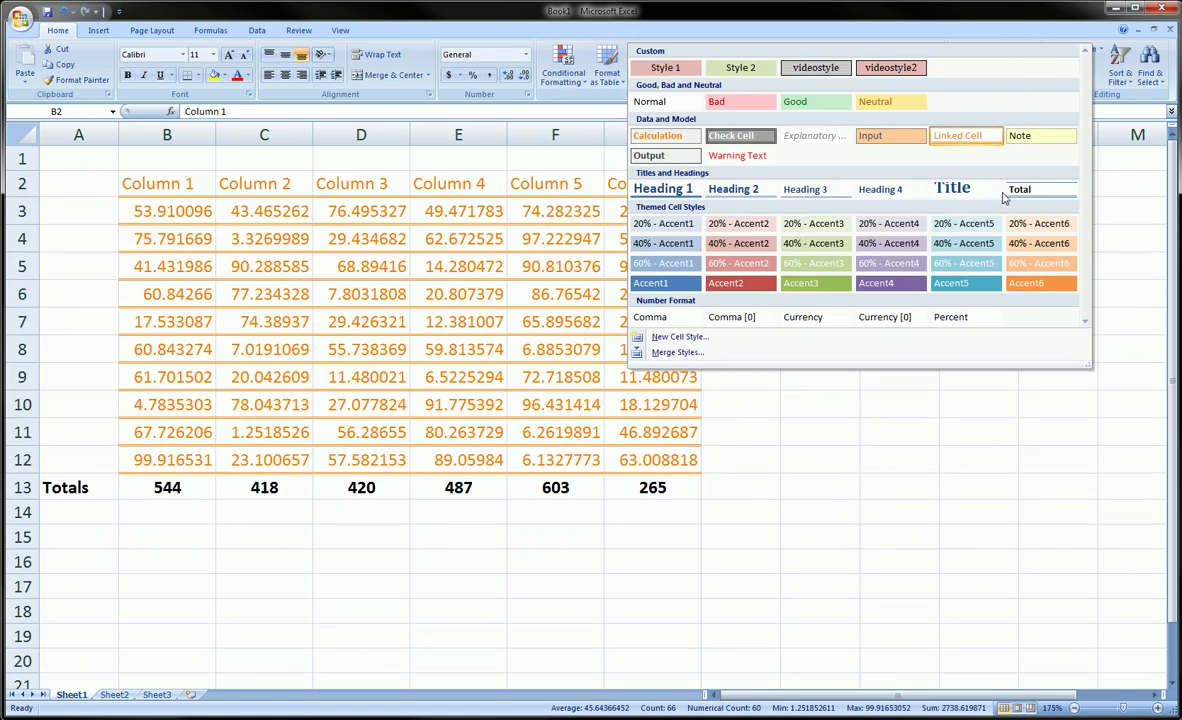
Start a new cell style named Style 3 and set its font colour to purple.
click(690, 337)
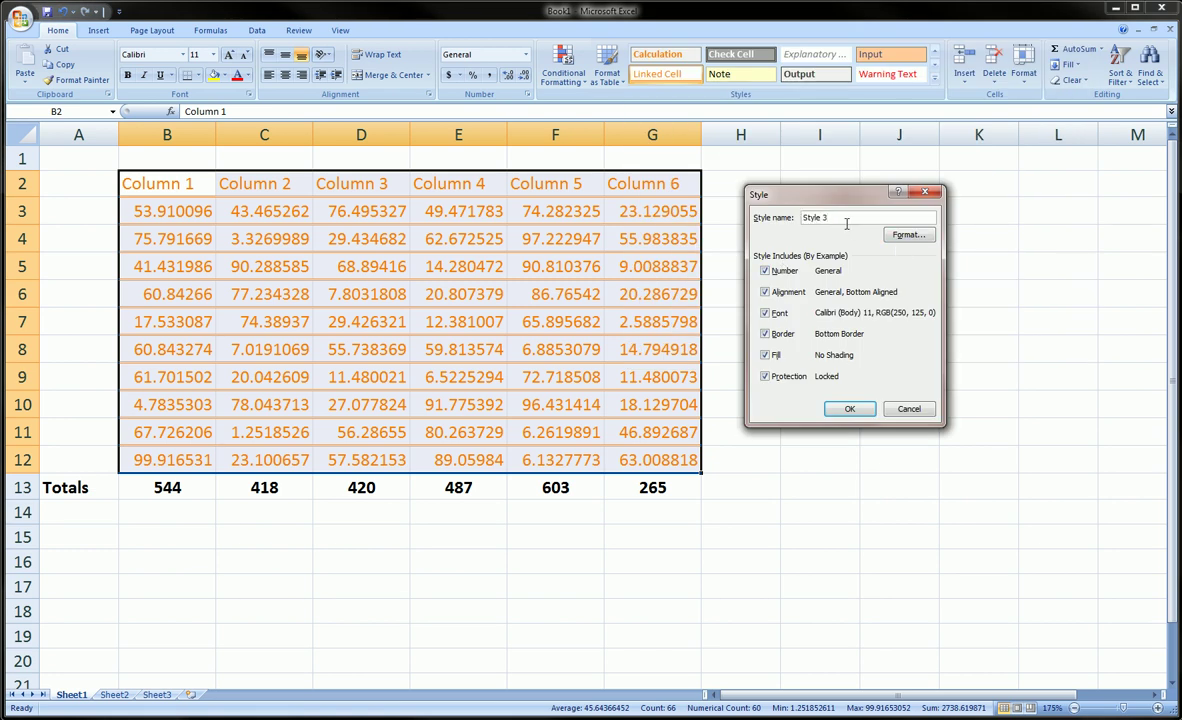
drag(846, 221, 798, 217)
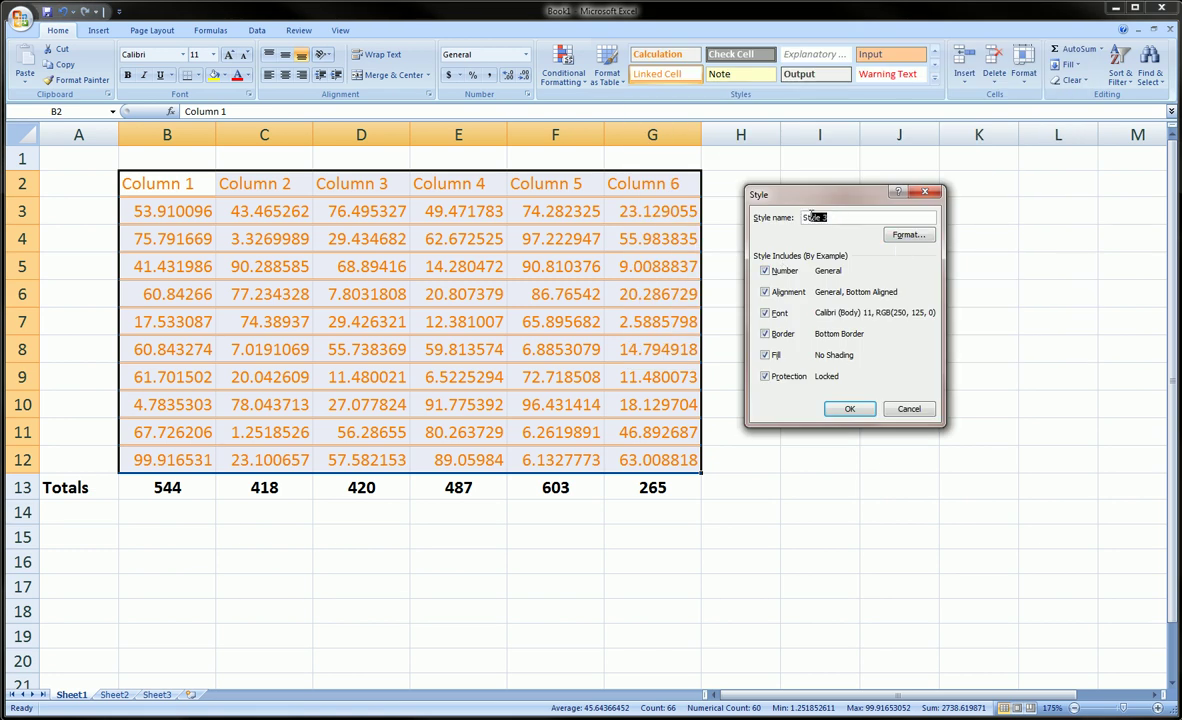
click(893, 216)
click(910, 236)
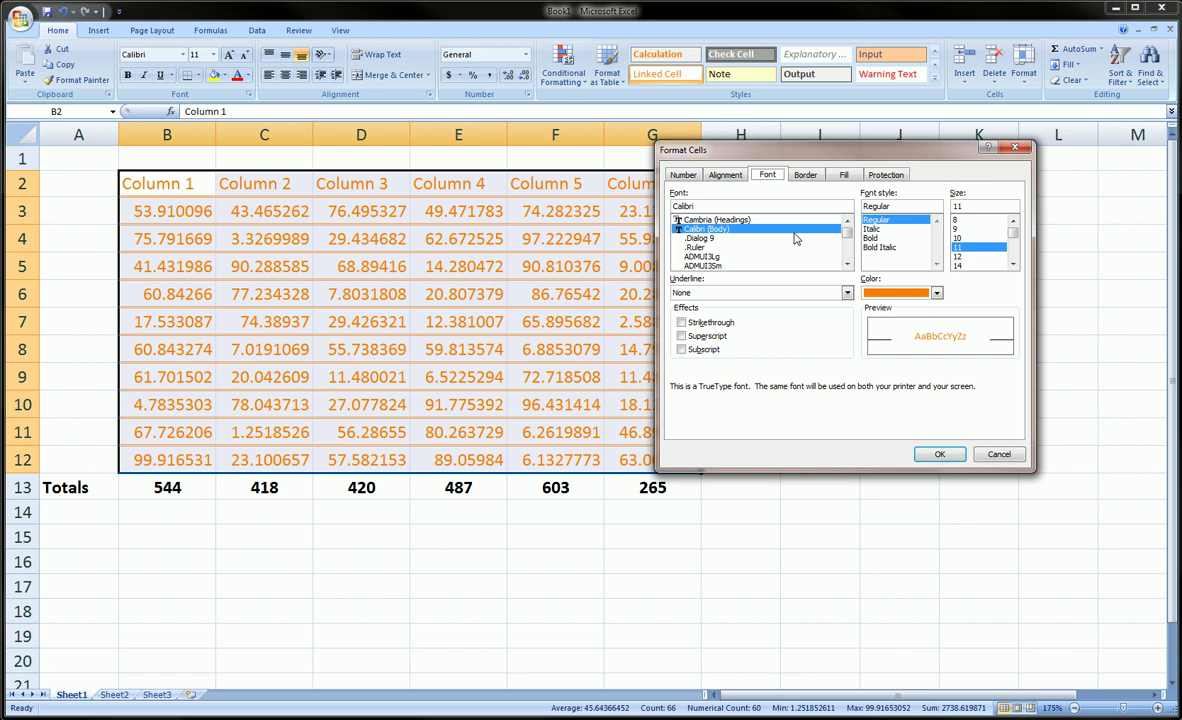
click(683, 174)
click(725, 174)
click(767, 174)
click(937, 294)
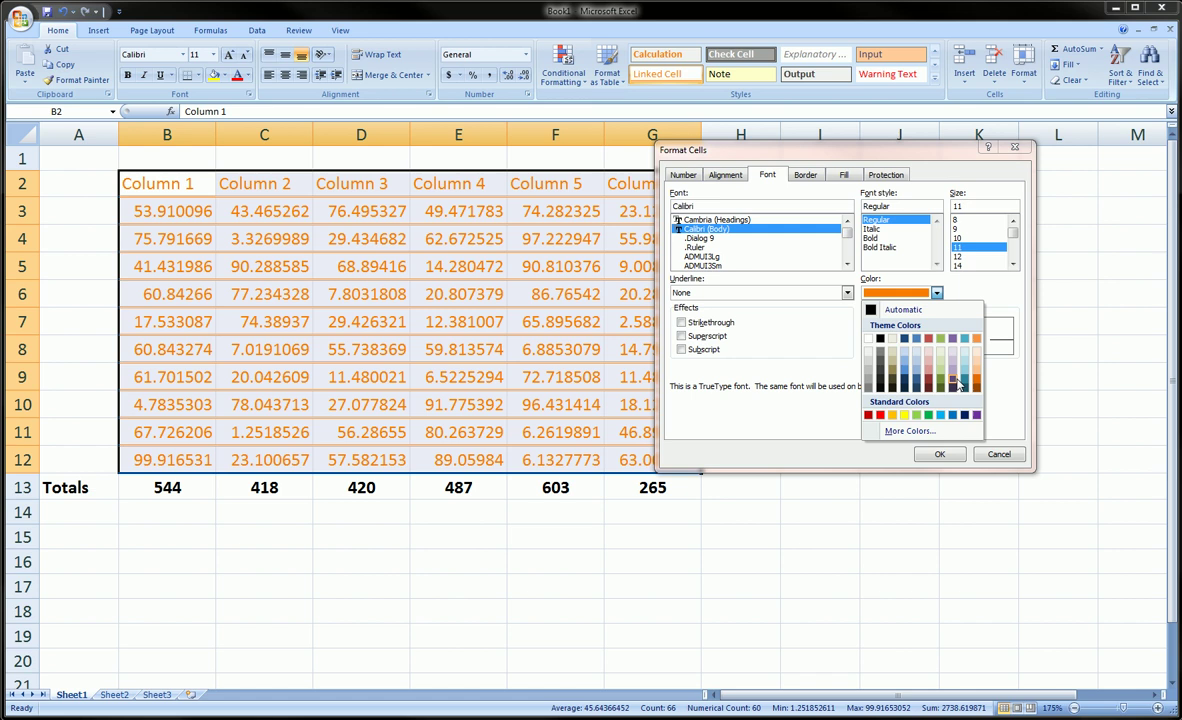
click(958, 381)
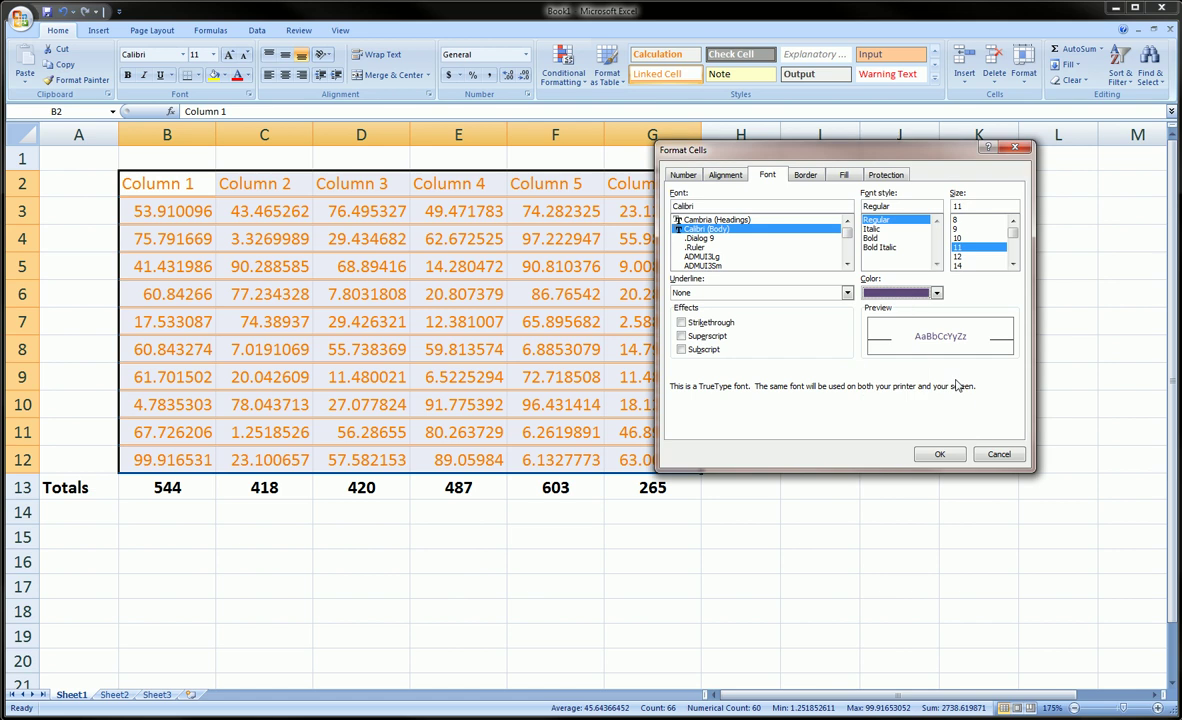
Give Style 3 the Number format with 2 decimal places and centred horizontal alignment.
click(683, 177)
click(687, 214)
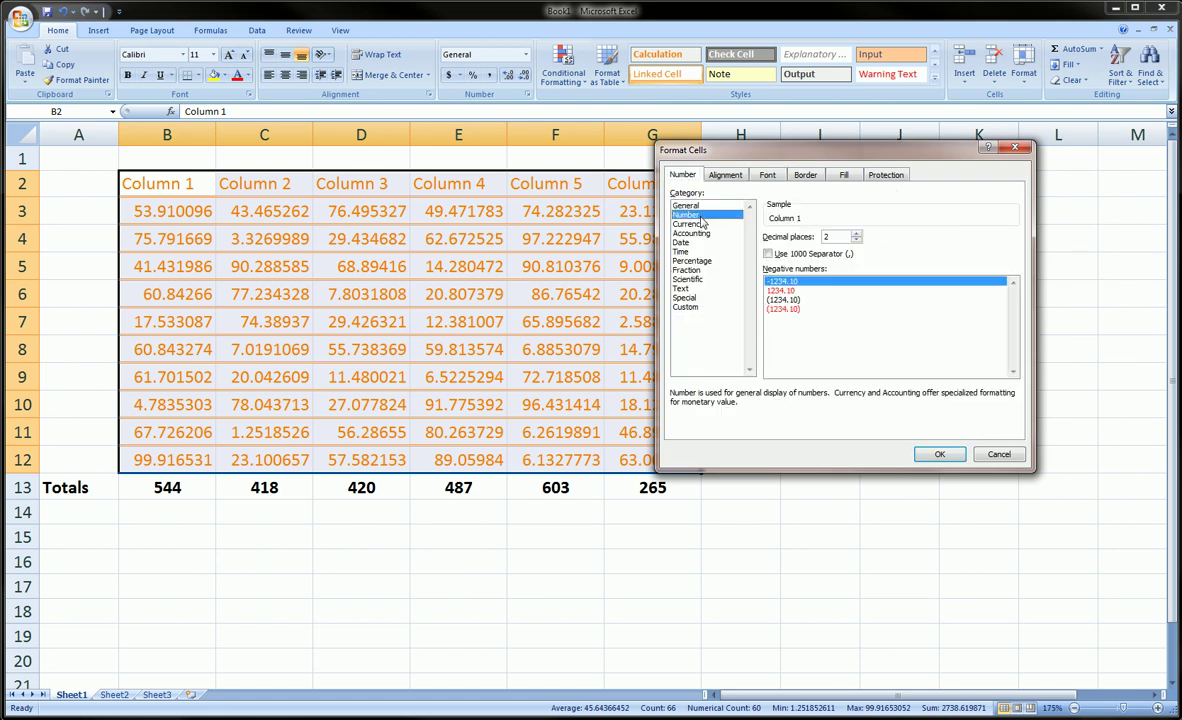
click(856, 240)
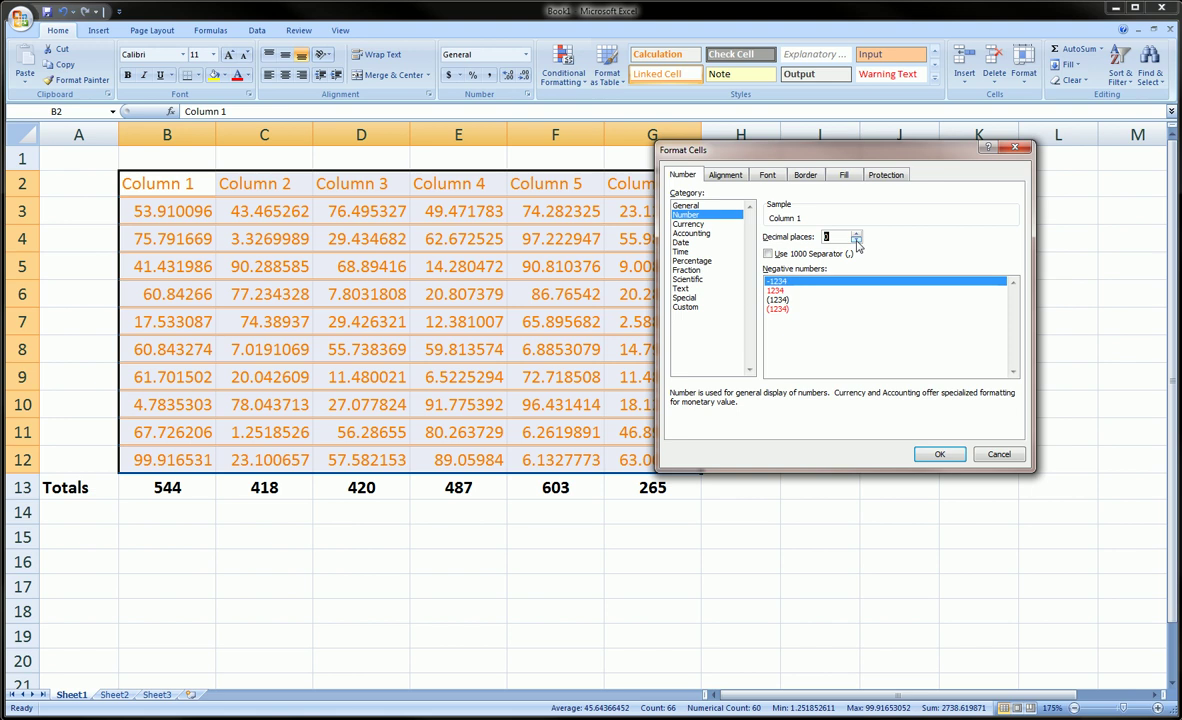
click(856, 234)
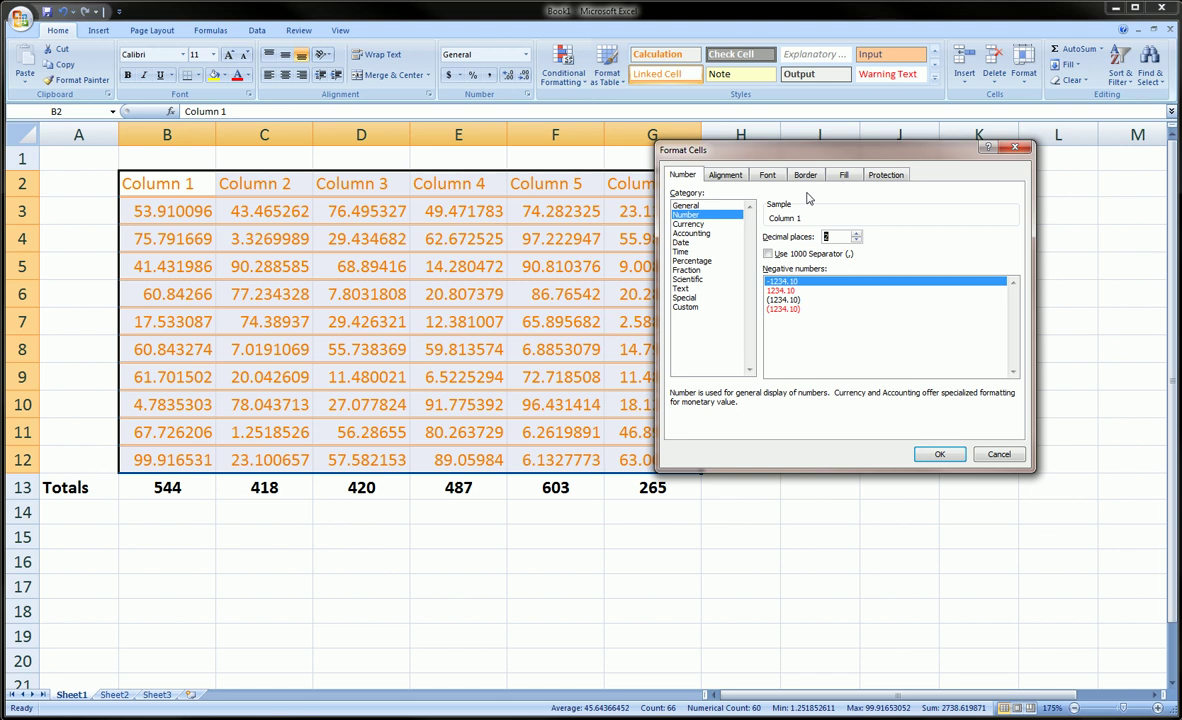
click(740, 176)
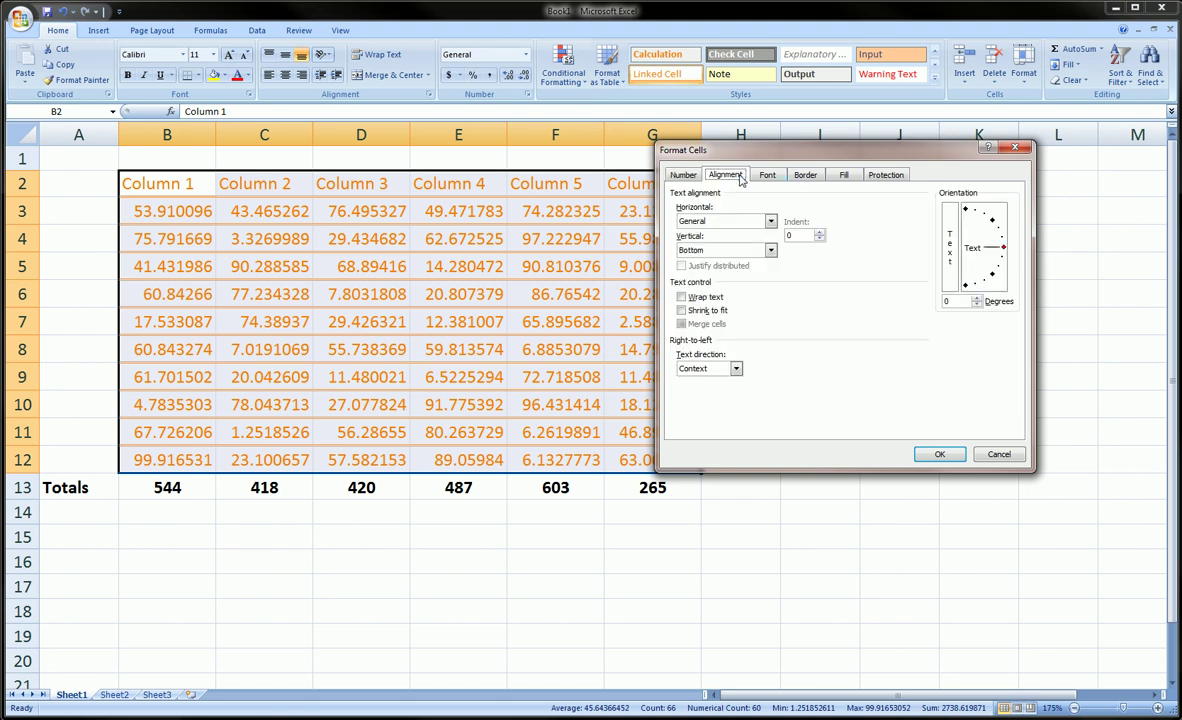
click(770, 222)
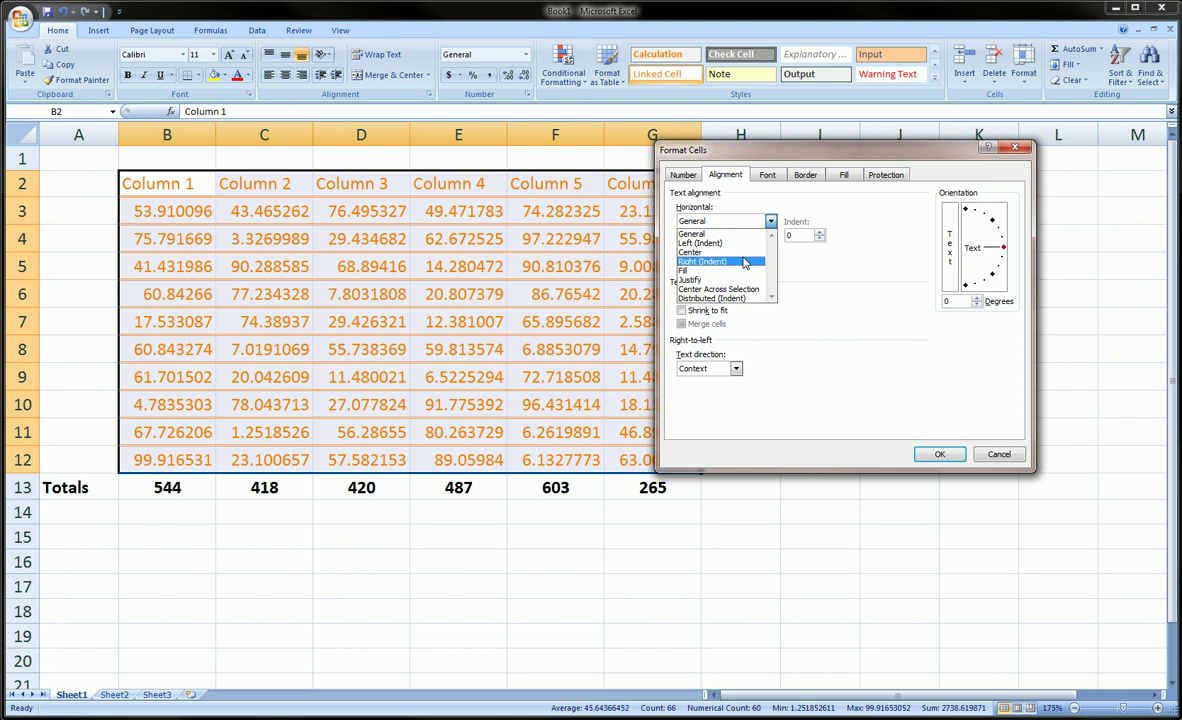
click(700, 252)
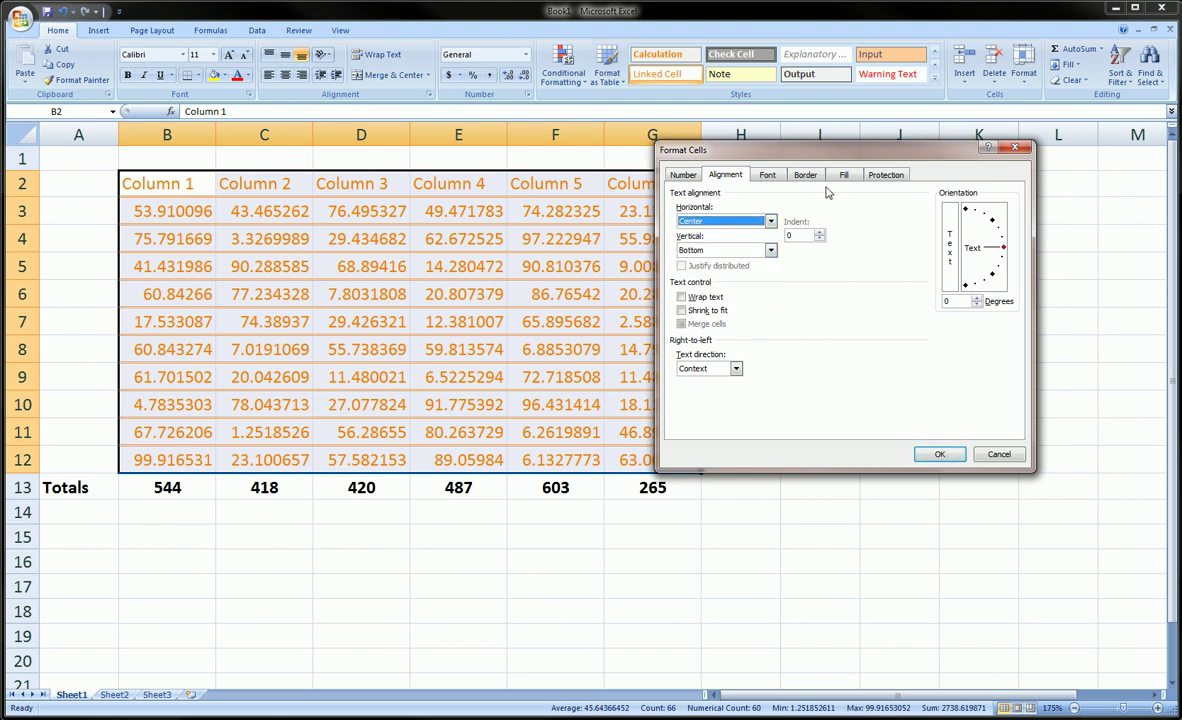
click(939, 455)
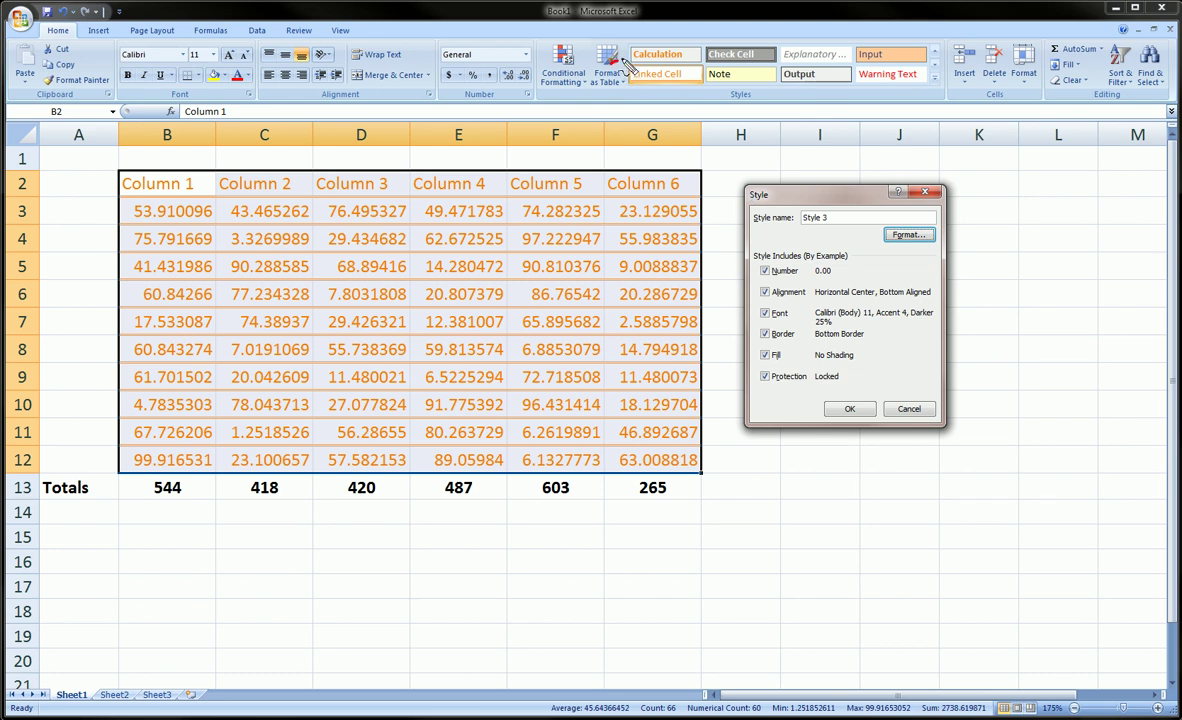
Save the new Style 3 cell style.
mouse_move(630, 52)
mouse_down()
mouse_move(725, 72)
mouse_move(628, 62)
mouse_up()
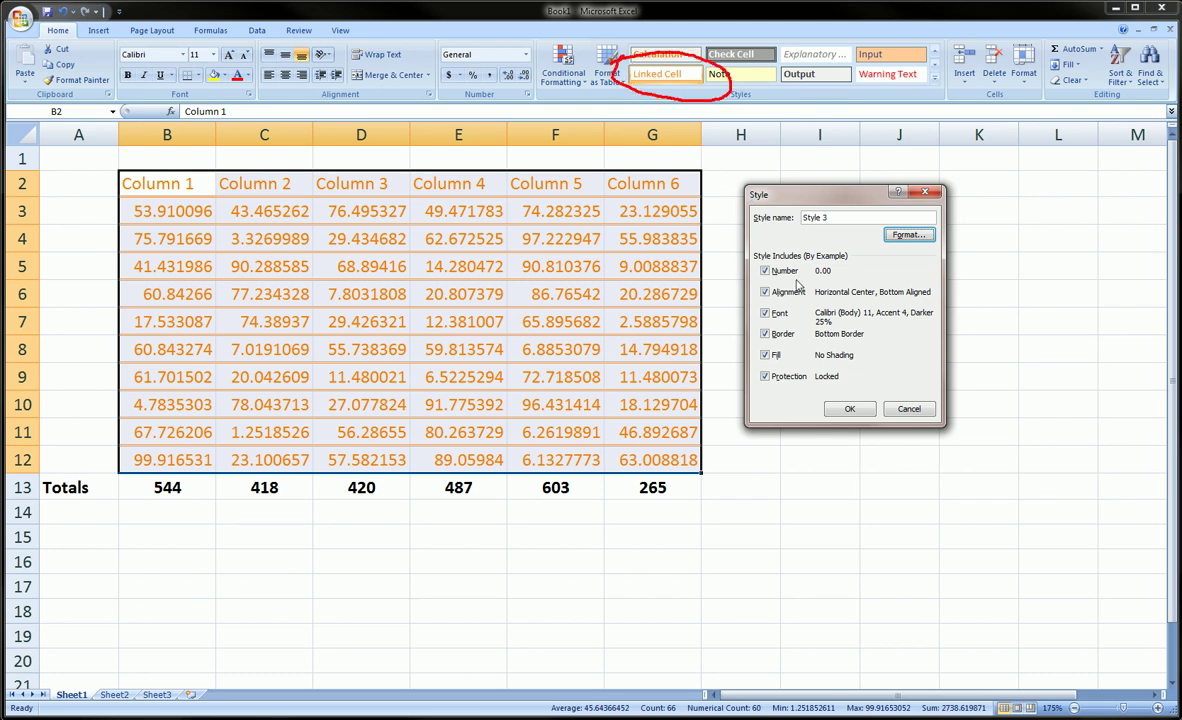
key(Escape)
click(849, 410)
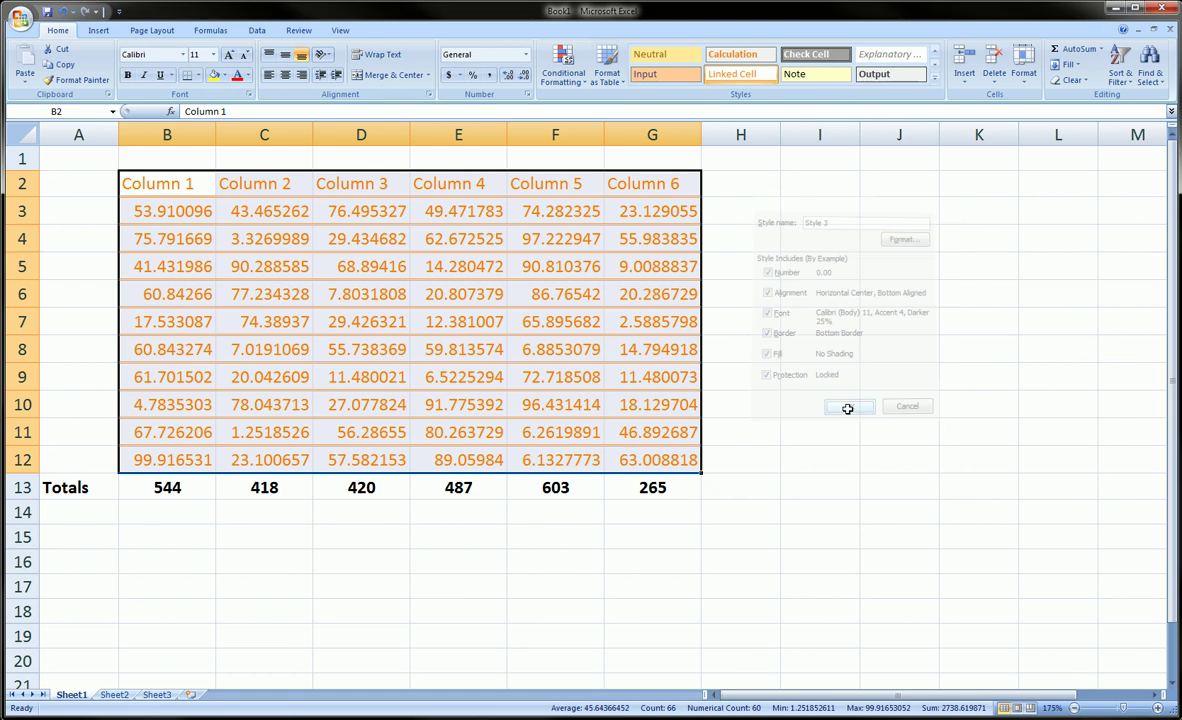
Check the Cell Styles gallery, marking the new custom Style 3 with annotation ink.
click(760, 350)
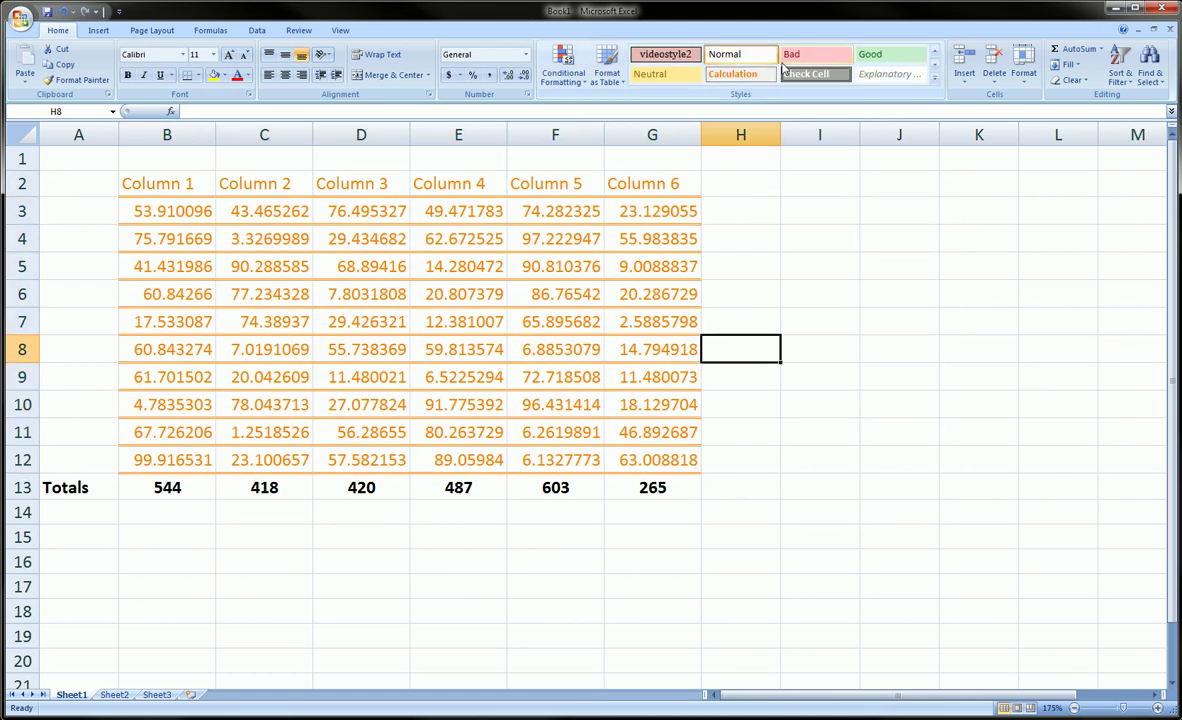
click(934, 77)
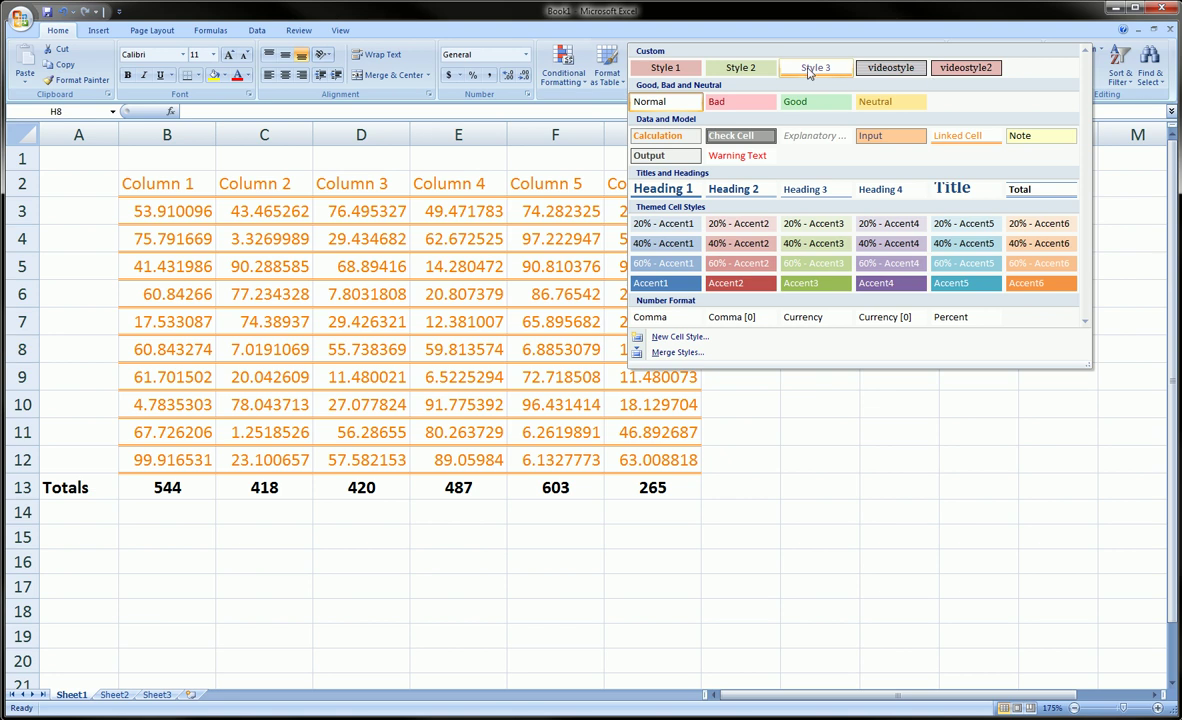
mouse_move(766, 54)
mouse_down()
mouse_move(872, 74)
mouse_move(775, 103)
mouse_move(768, 48)
mouse_up()
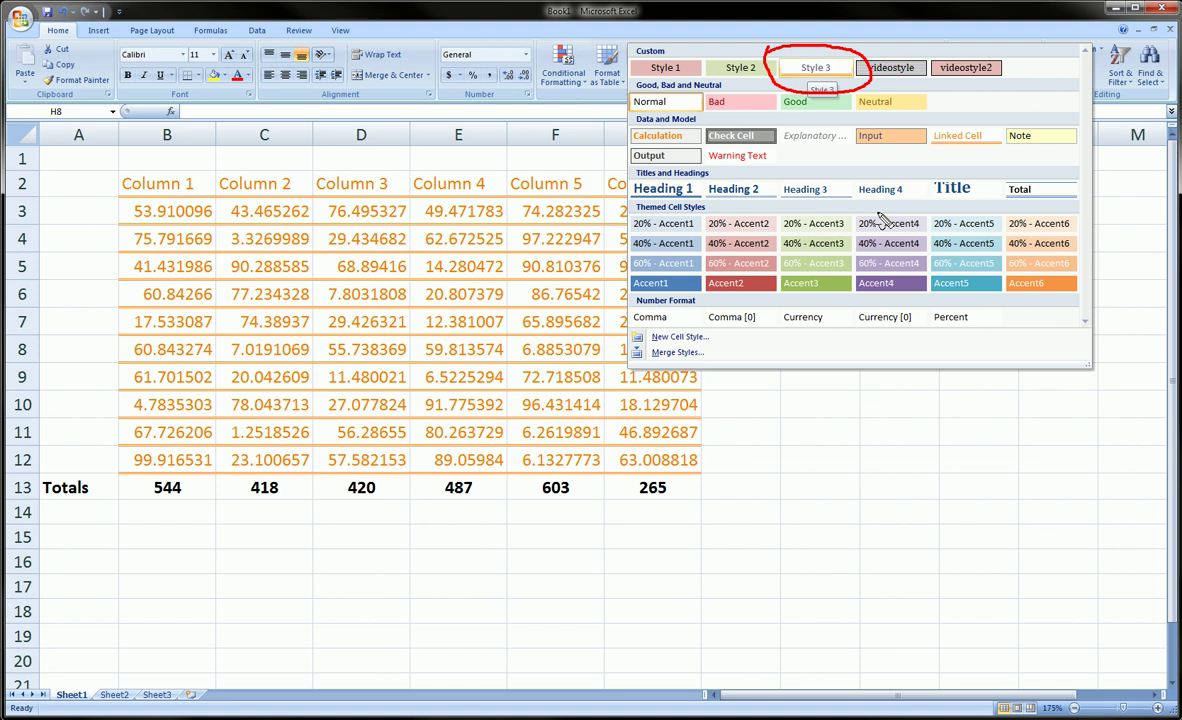
key(Escape)
Apply Style 3 to B2:G12, giving centred purple two-decimal figures.
mouse_move(156, 185)
mouse_down()
mouse_move(497, 249)
mouse_move(649, 377)
mouse_move(654, 458)
mouse_up()
click(935, 65)
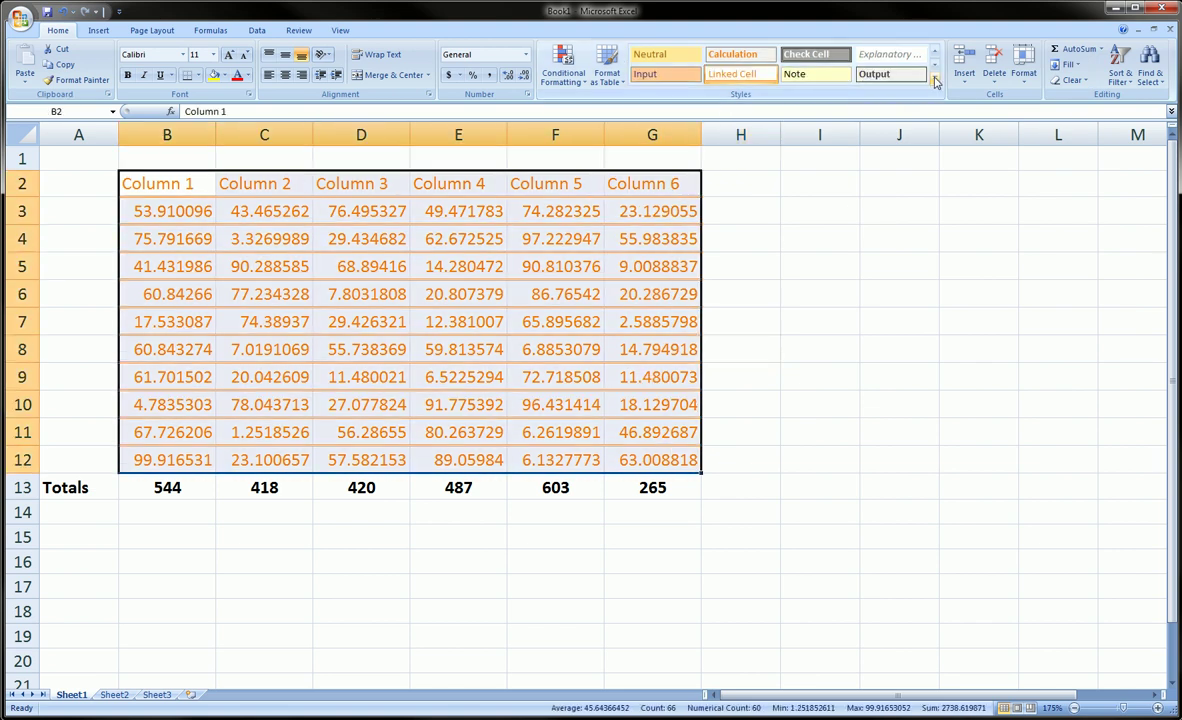
click(936, 80)
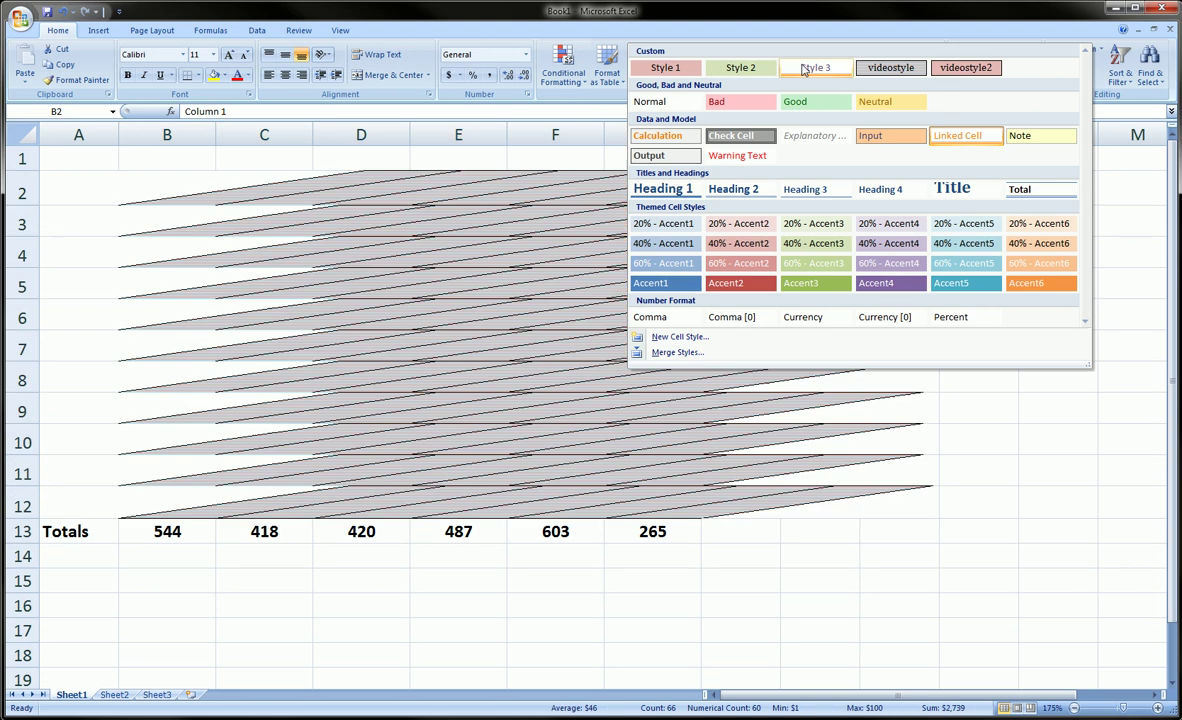
click(806, 67)
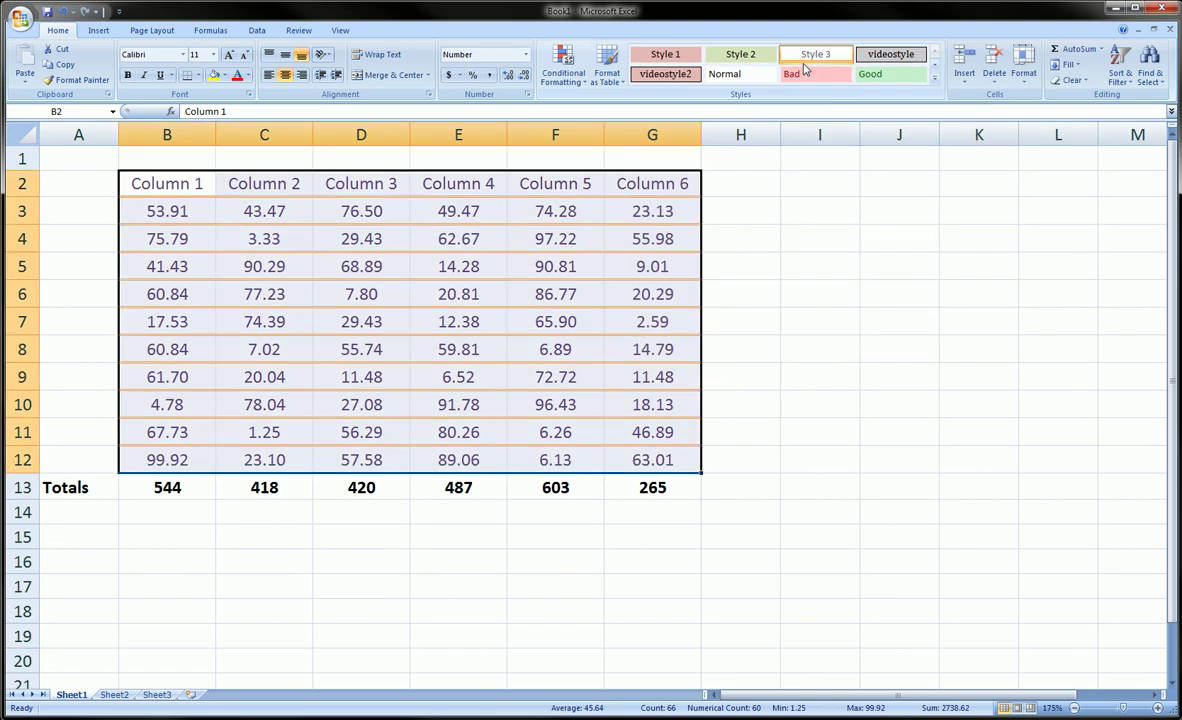
click(361, 211)
Reselect the whole table B2:G12, including the headers.
click(210, 183)
drag(212, 183, 663, 456)
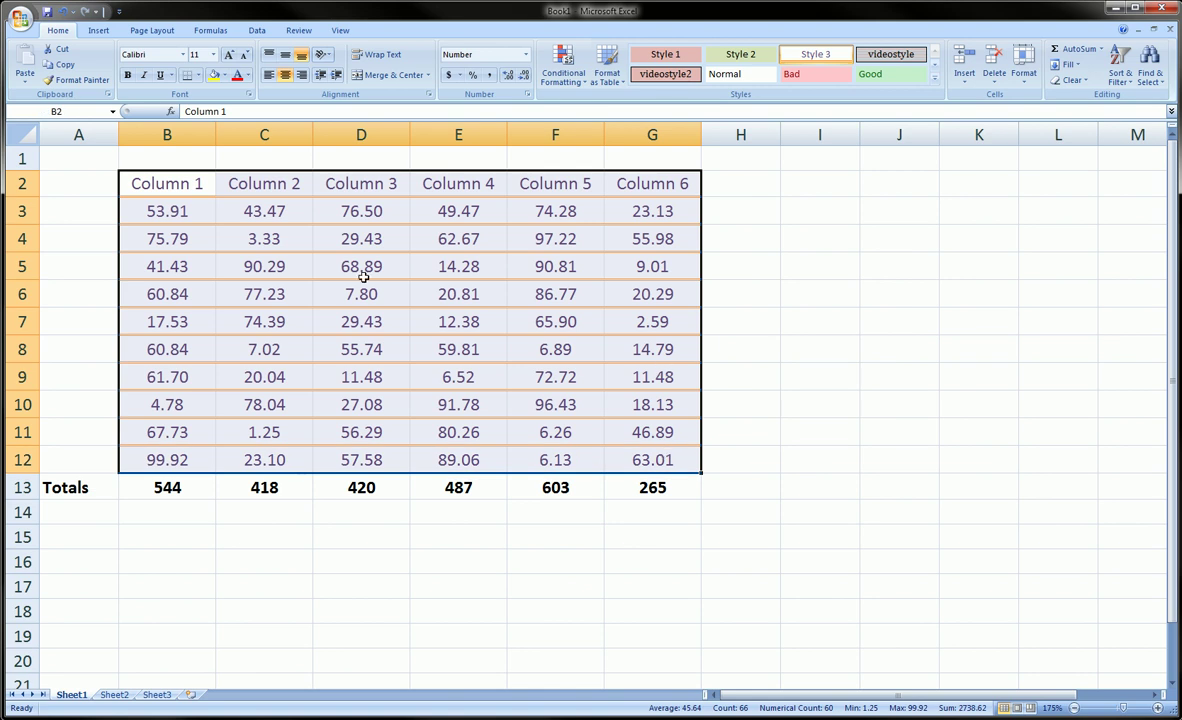
drag(166, 210, 667, 458)
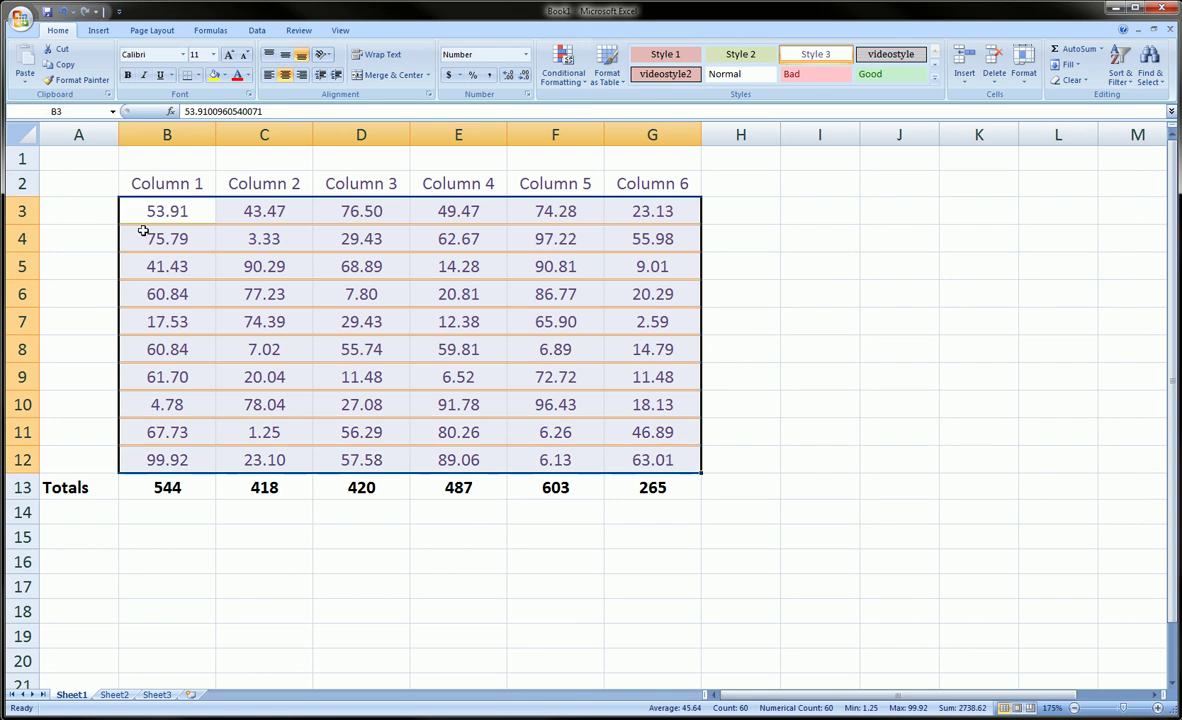
drag(136, 180, 649, 454)
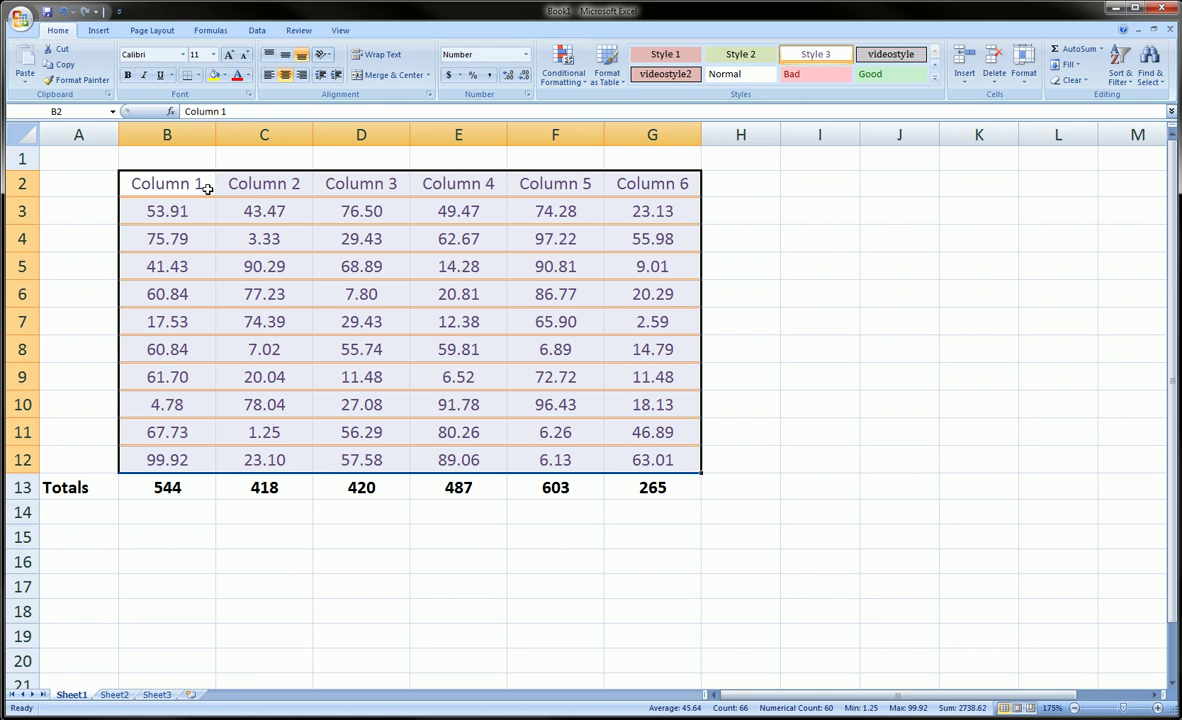
Inspect the styled column B cells and the Column 1–6 headers in row 2.
click(205, 232)
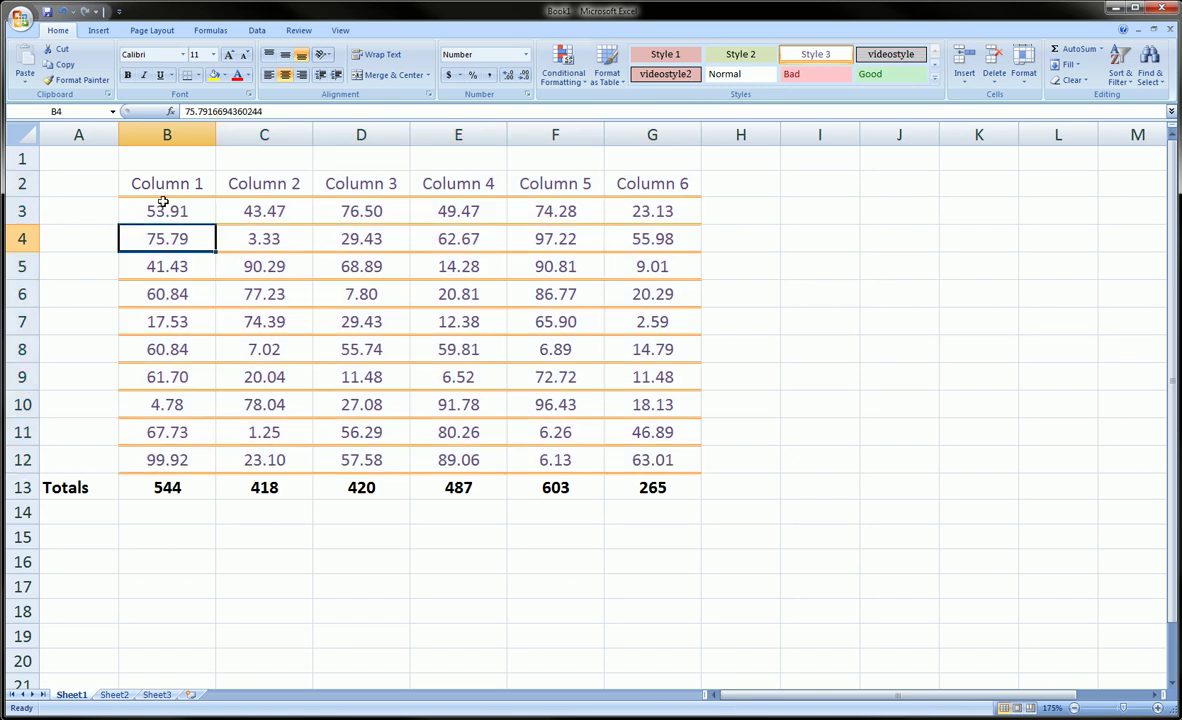
click(164, 205)
click(197, 185)
click(268, 183)
click(385, 181)
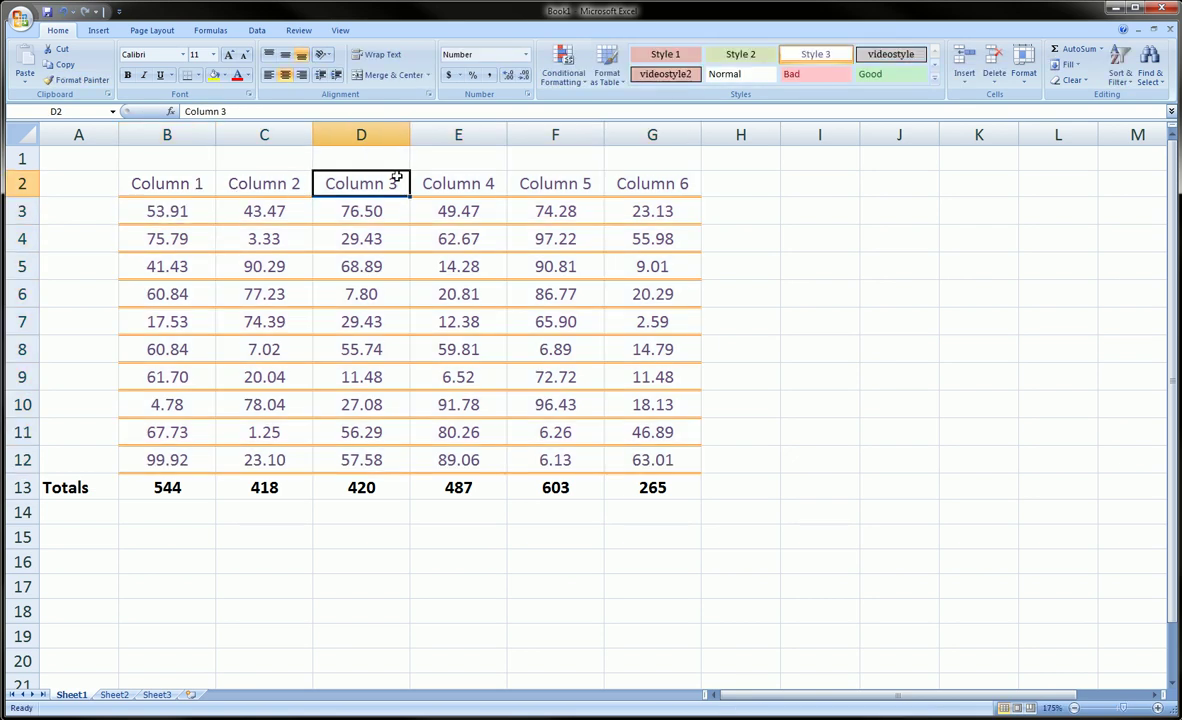
click(478, 181)
click(560, 182)
click(620, 185)
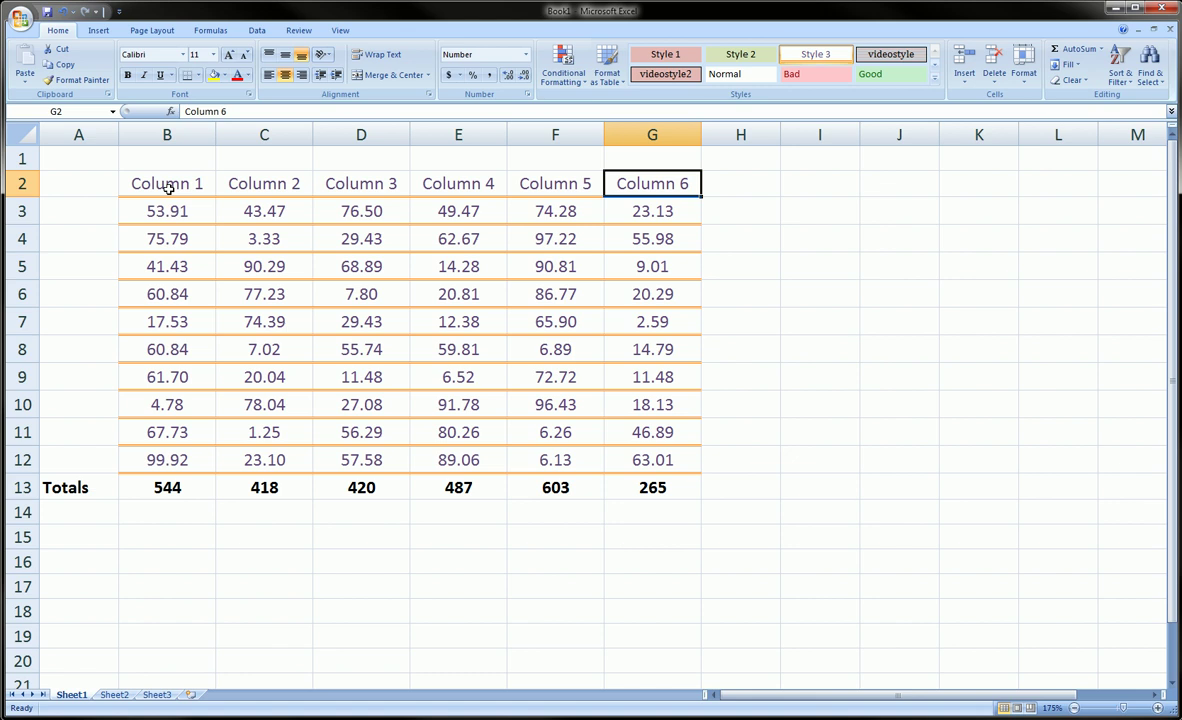
Reapply Style 3 to B2:G12 and begin a new cell style, Style 4.
drag(162, 183, 689, 460)
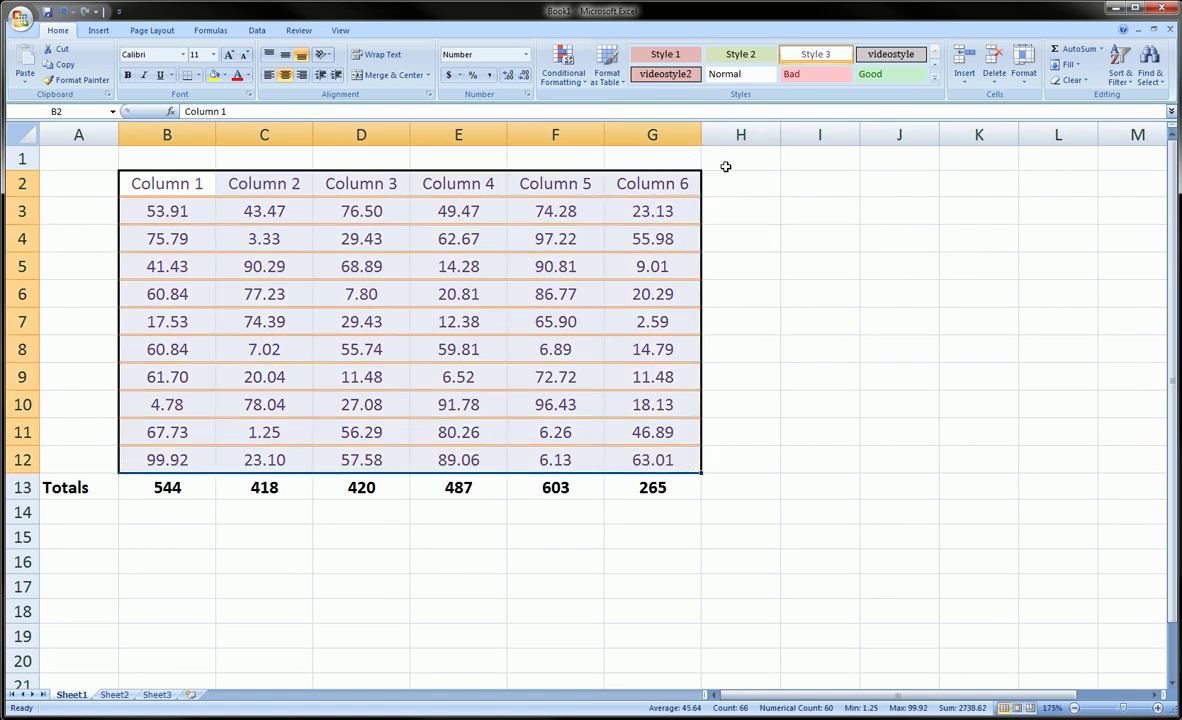
click(936, 82)
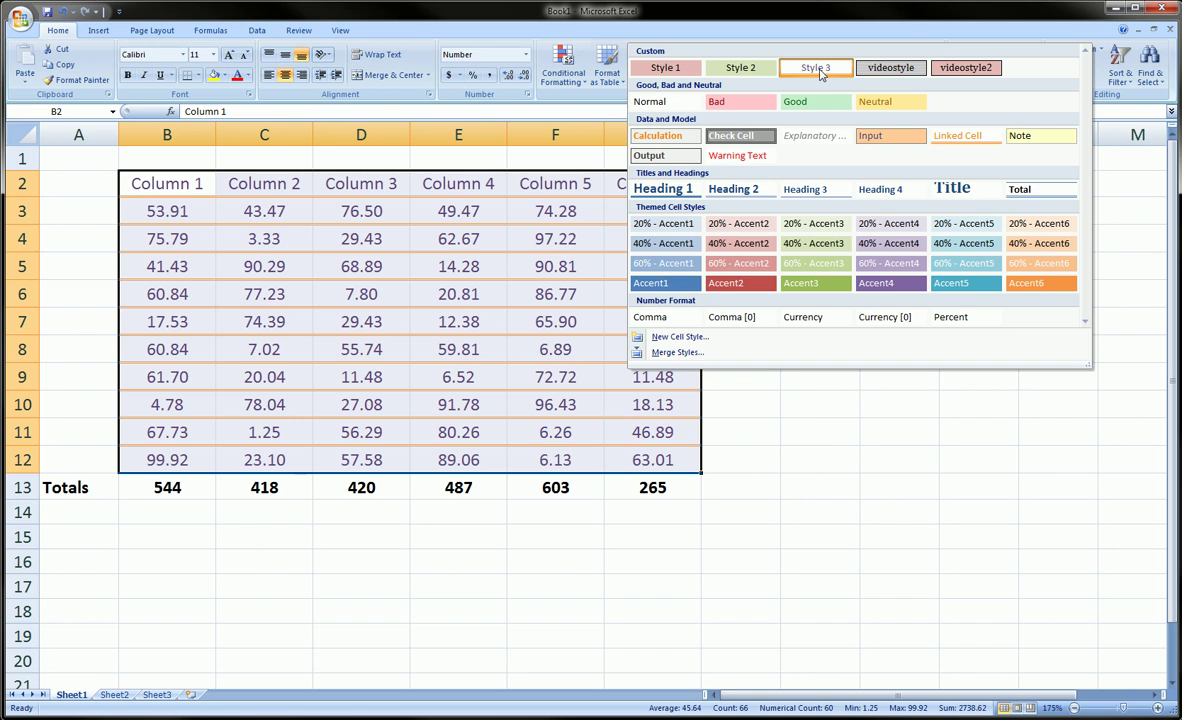
click(818, 70)
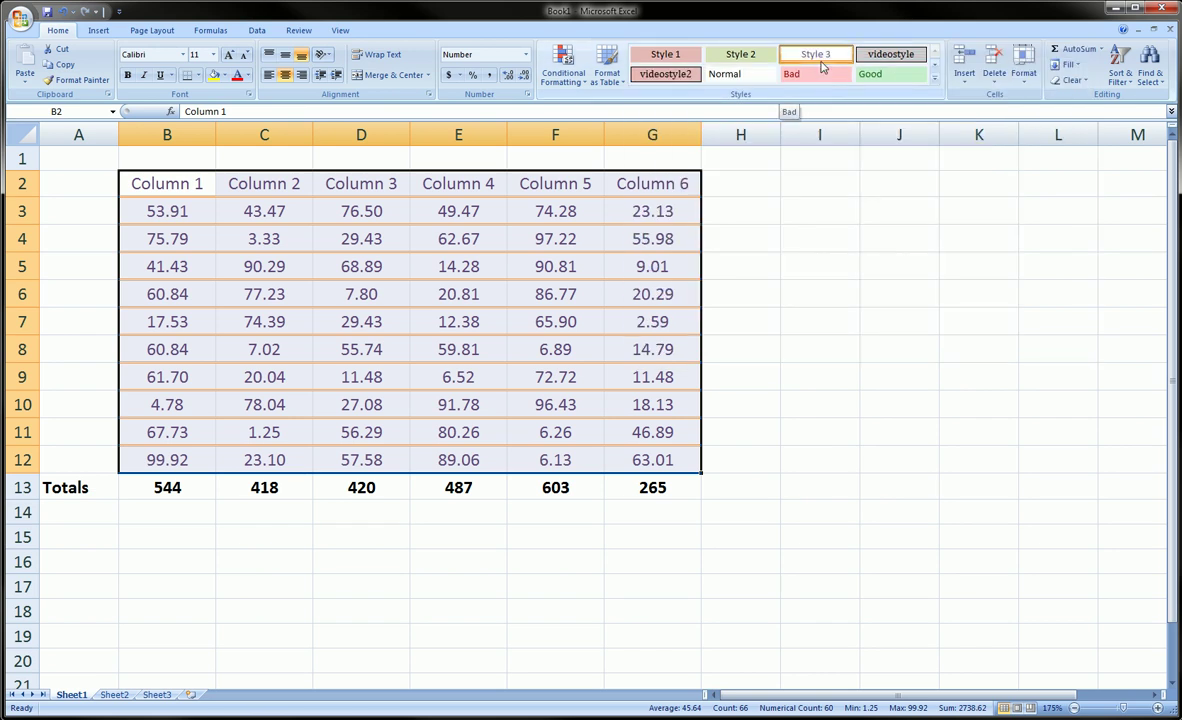
click(936, 82)
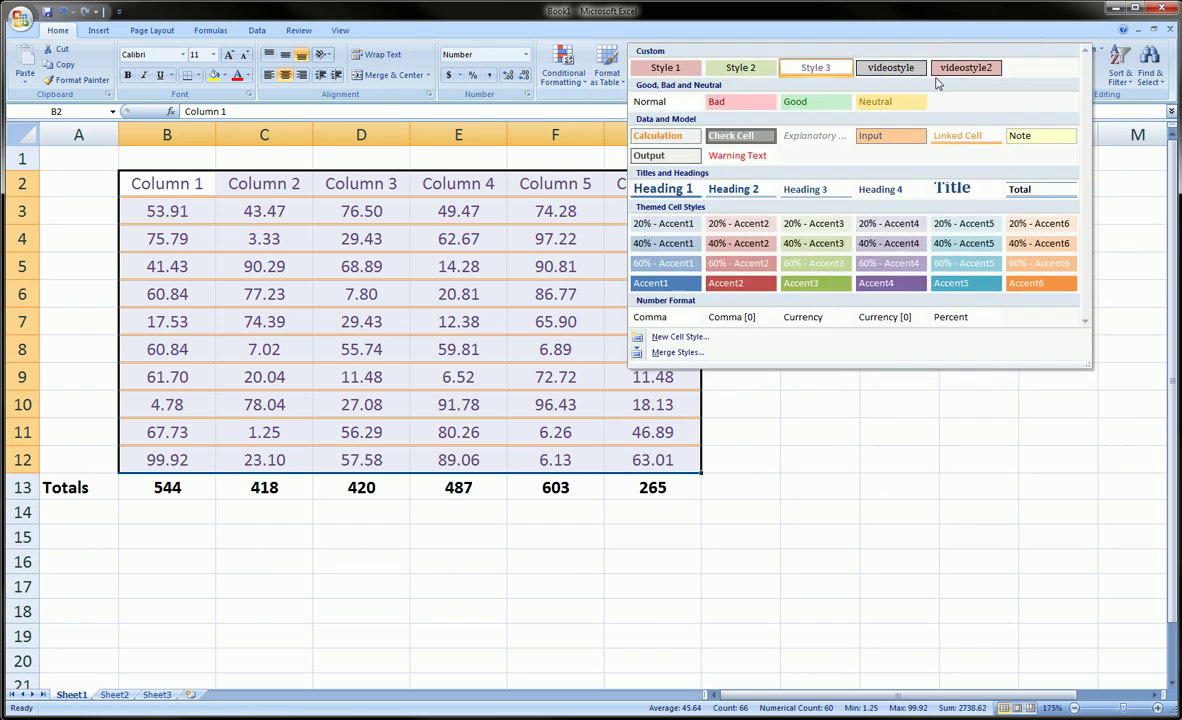
click(678, 337)
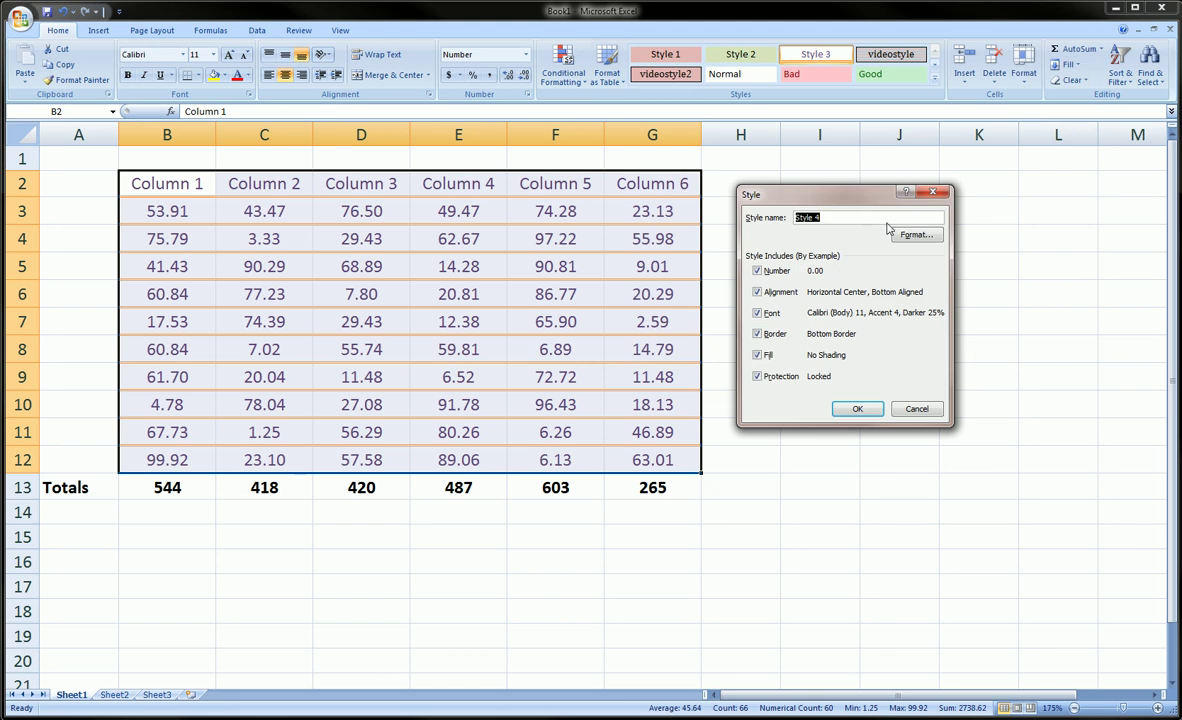
Keep the name Style 4, give it a green border colour, and save it.
click(830, 219)
click(901, 237)
click(806, 176)
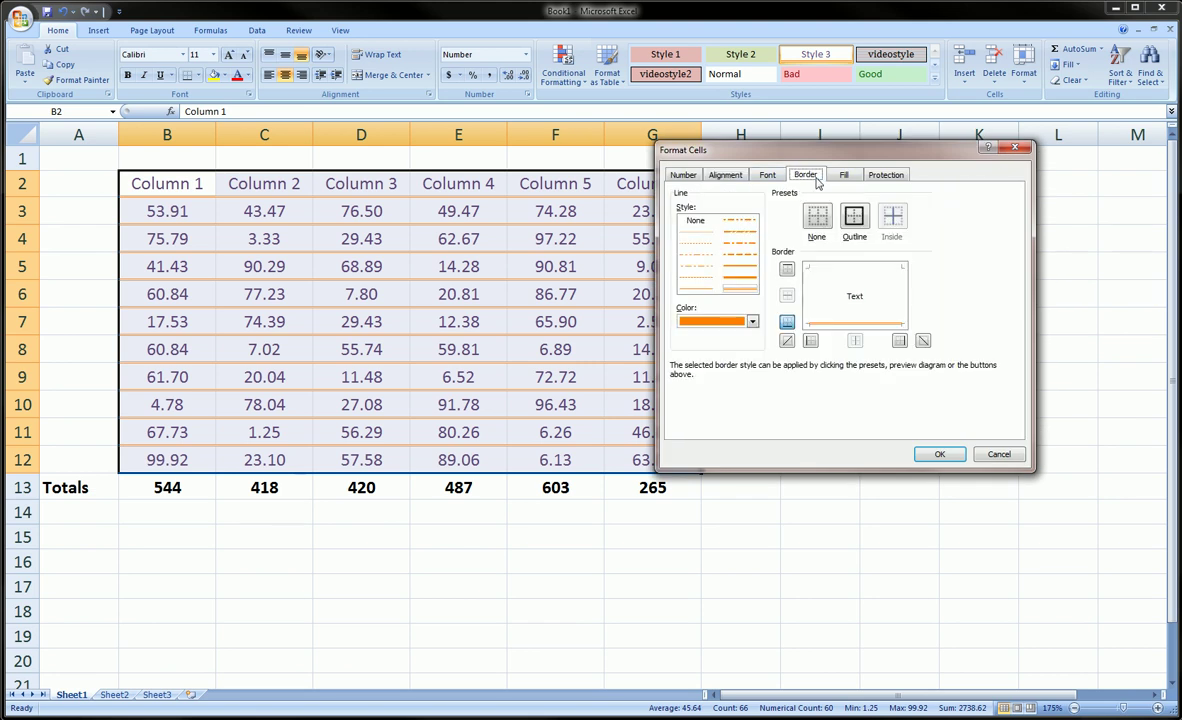
click(753, 321)
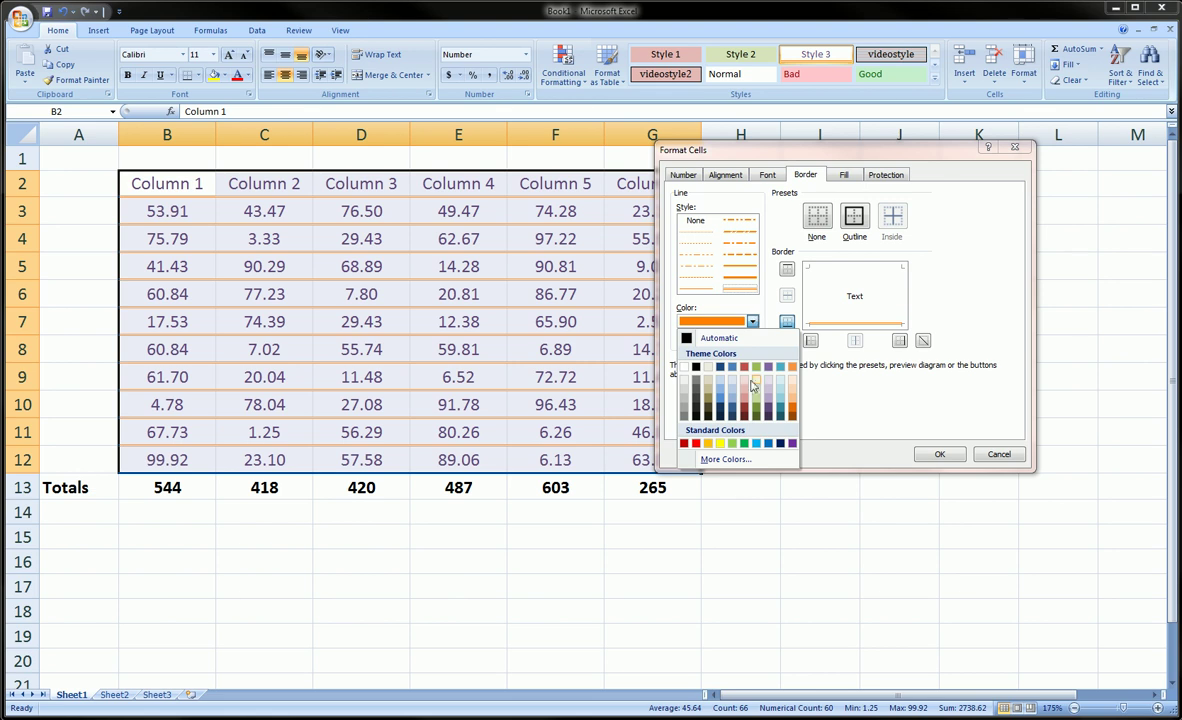
click(744, 444)
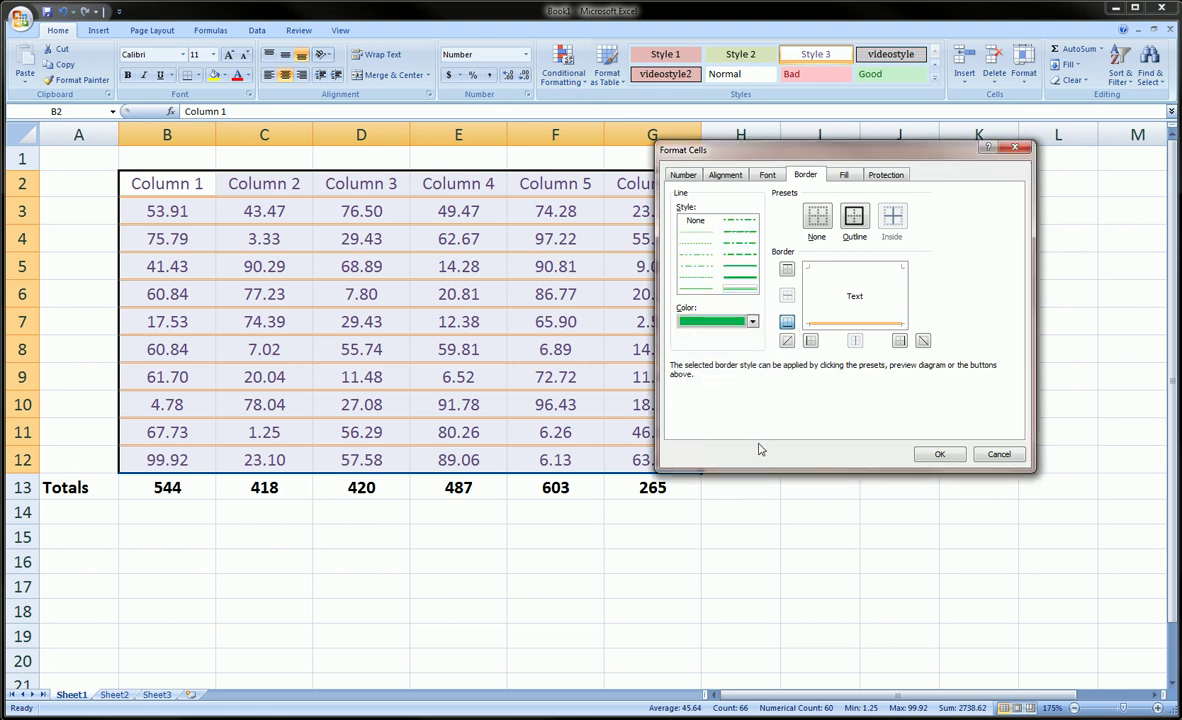
click(930, 458)
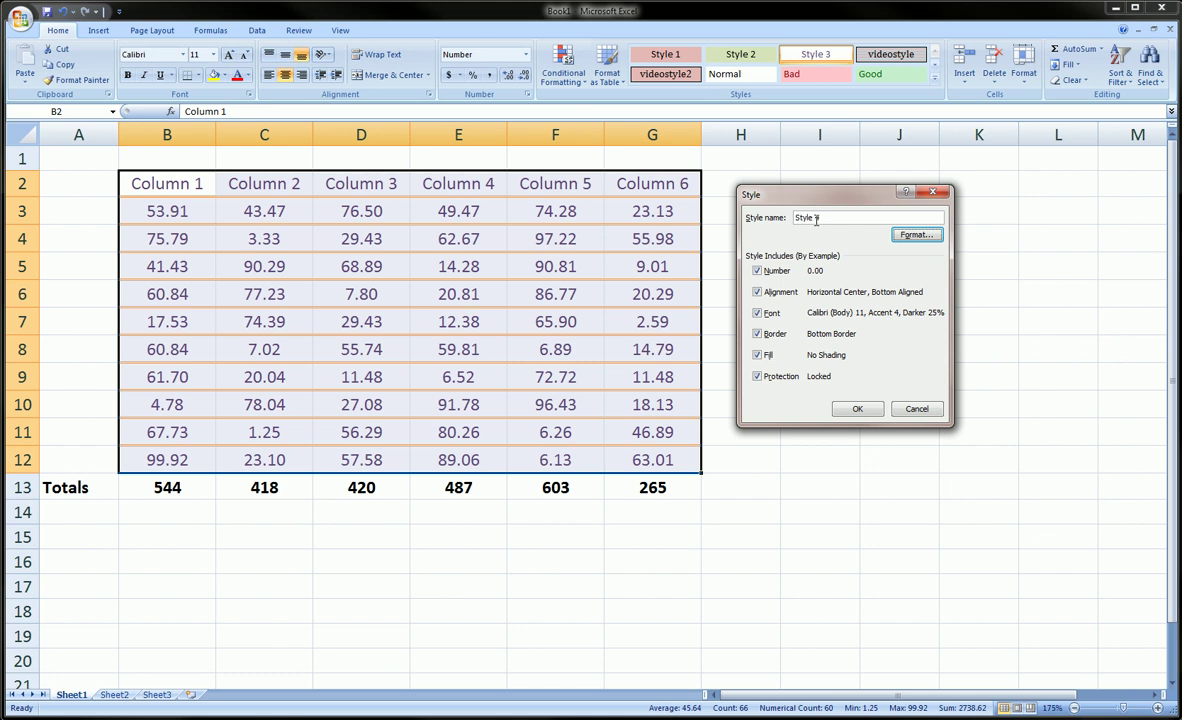
click(858, 410)
Reselect the table B2:G12, dismissing the styles list without applying Style 4.
click(795, 378)
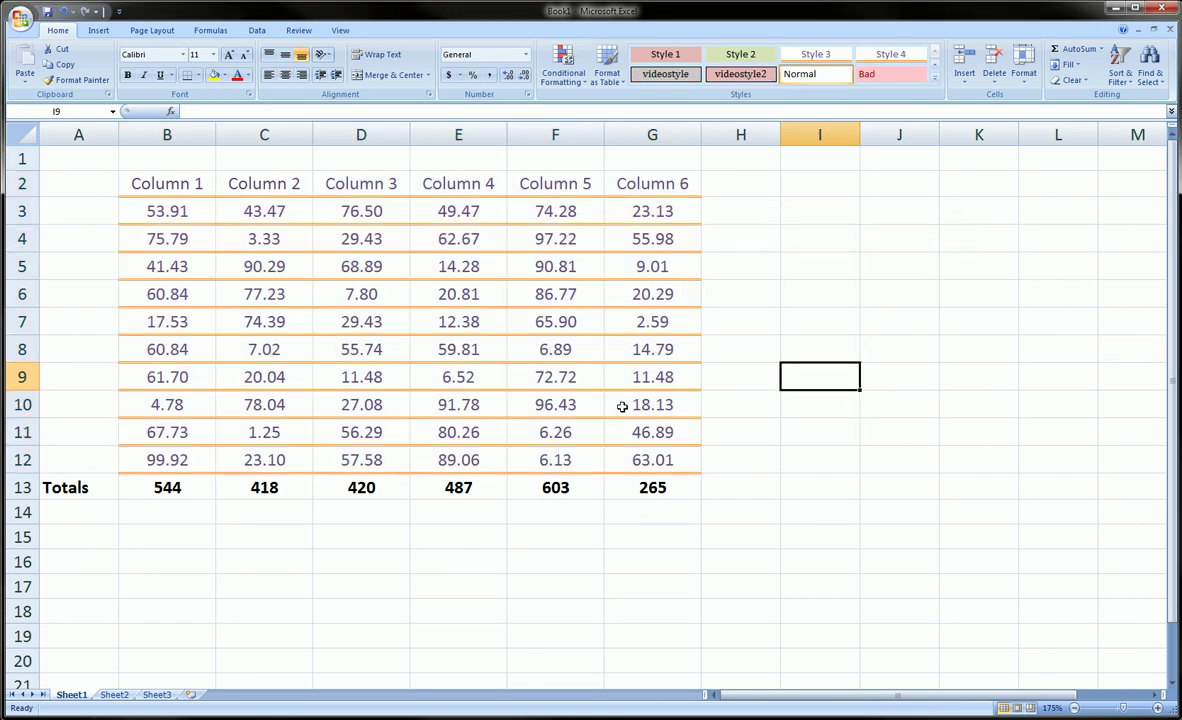
drag(165, 160, 633, 456)
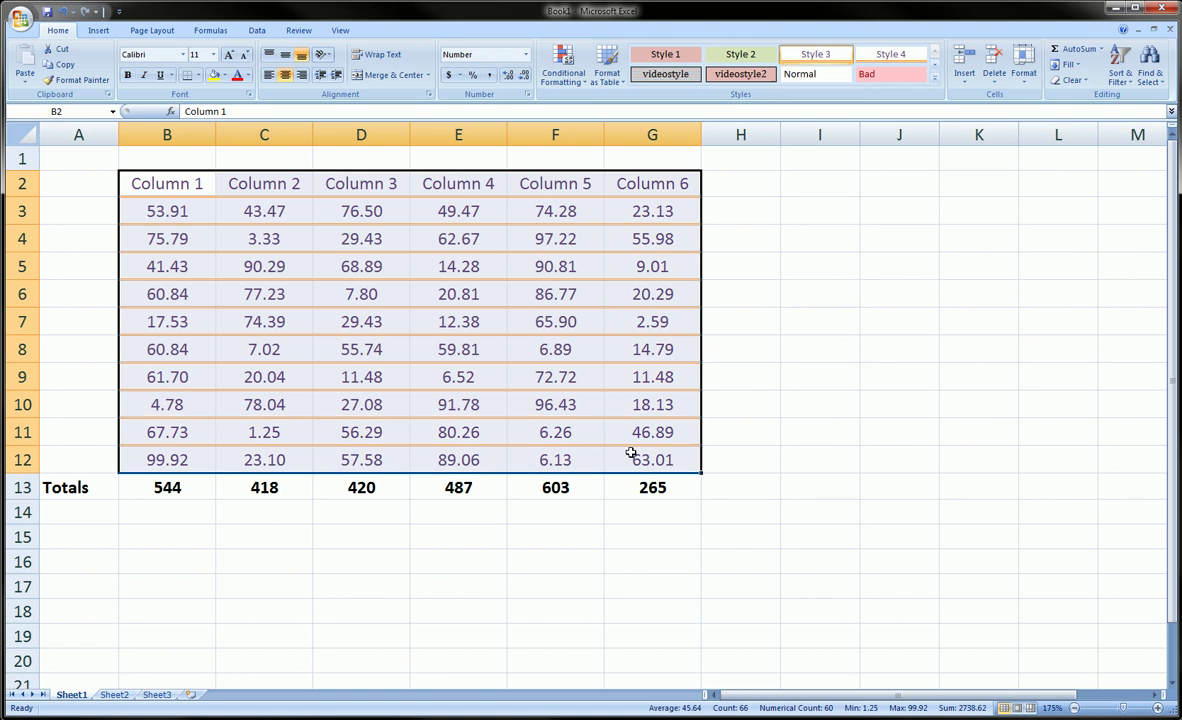
click(932, 80)
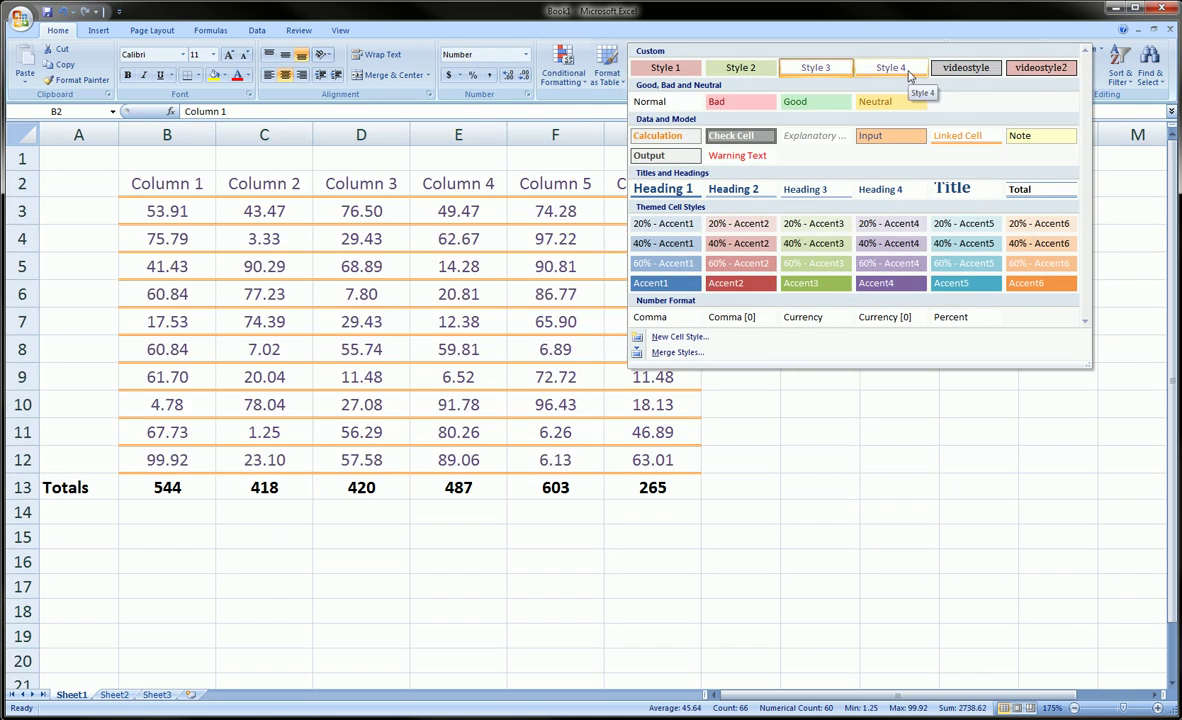
click(618, 296)
click(622, 306)
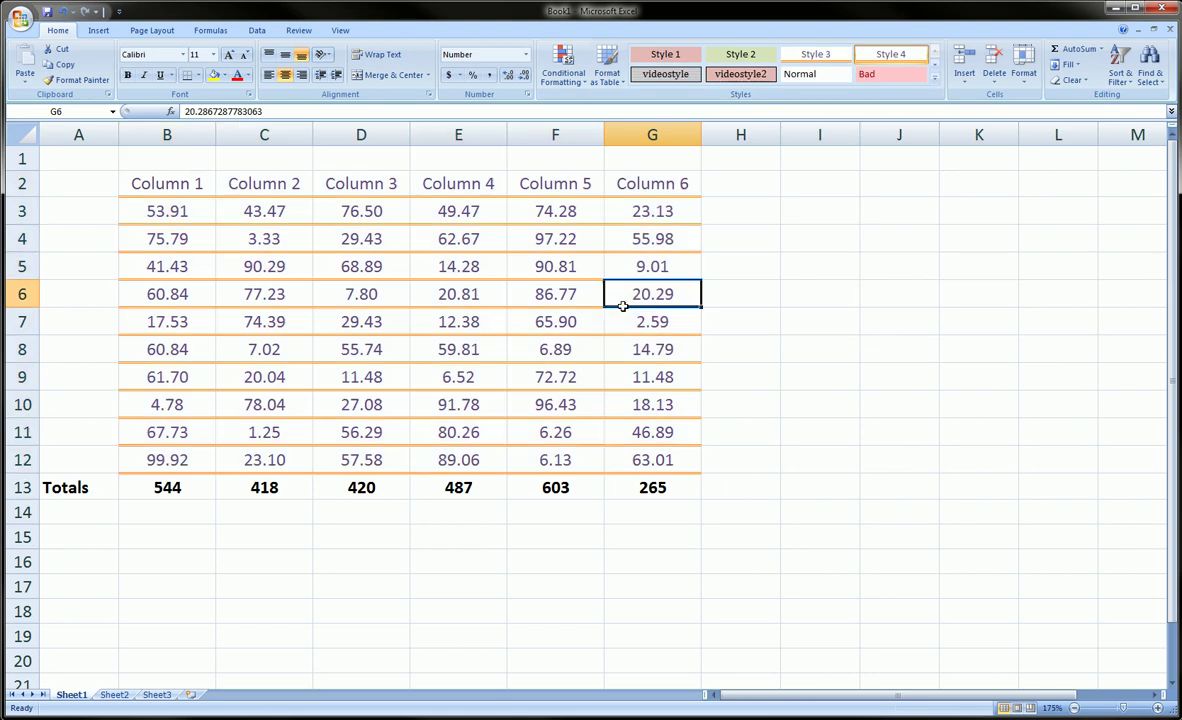
drag(170, 180, 636, 456)
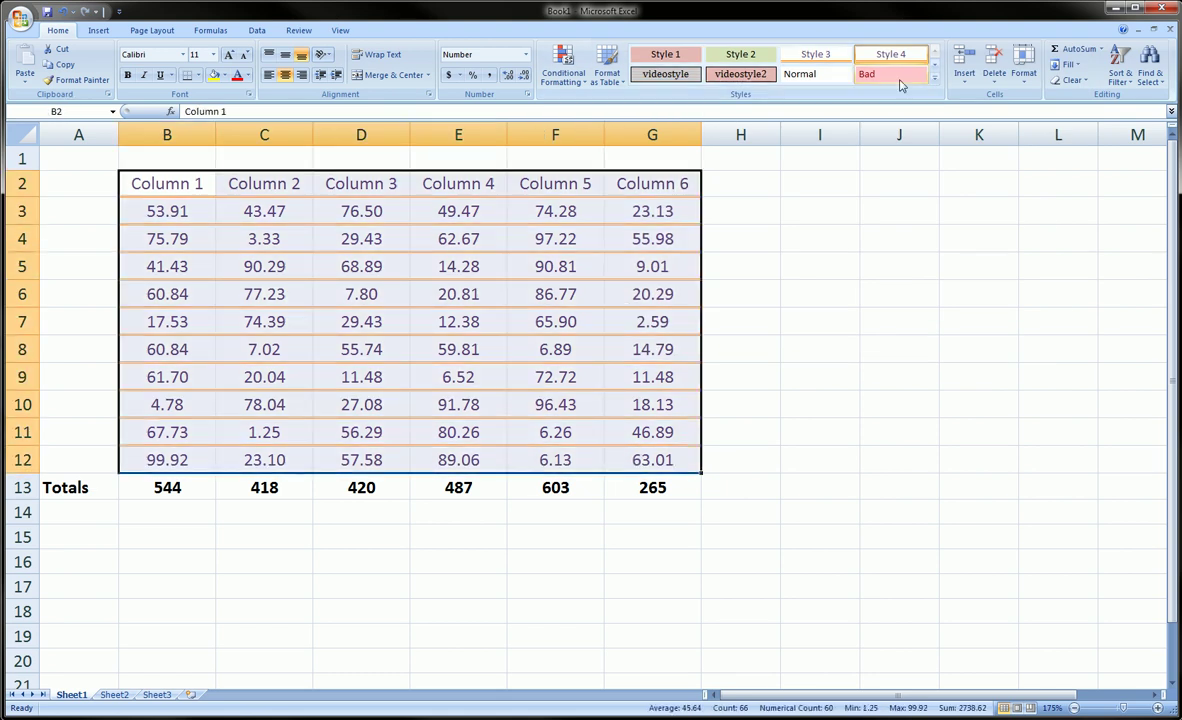
Define a new cell style, Style 5, with a green border colour and save it.
click(936, 84)
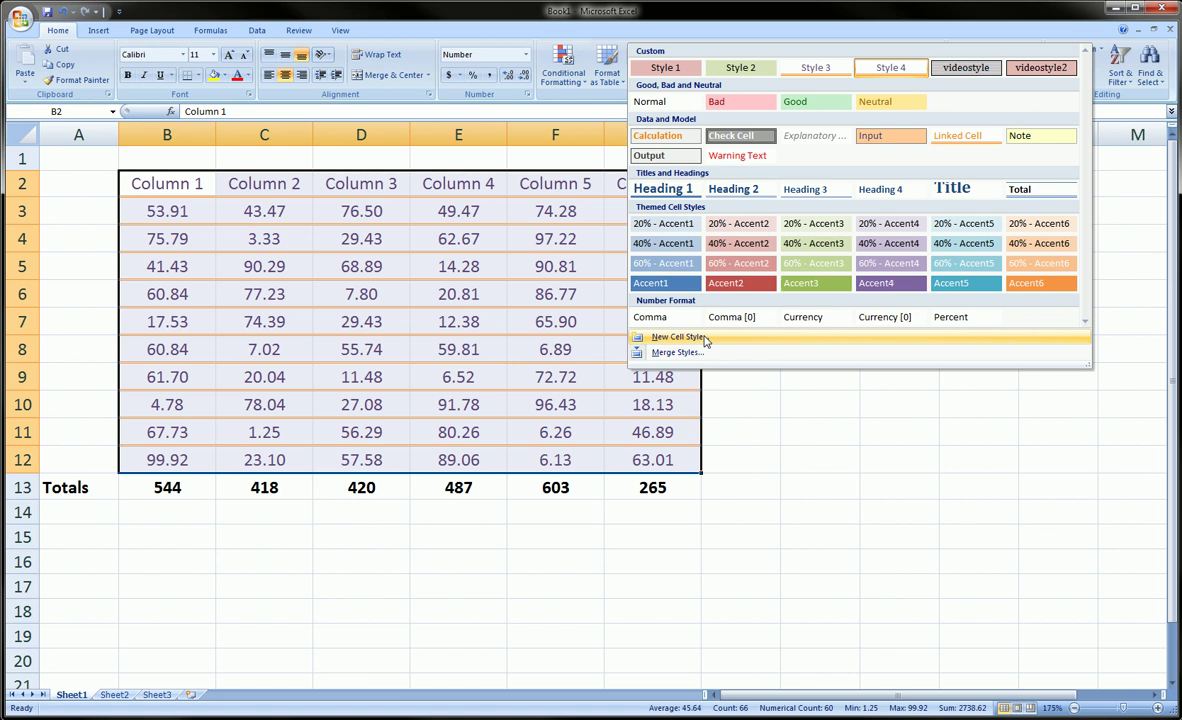
click(680, 337)
click(916, 234)
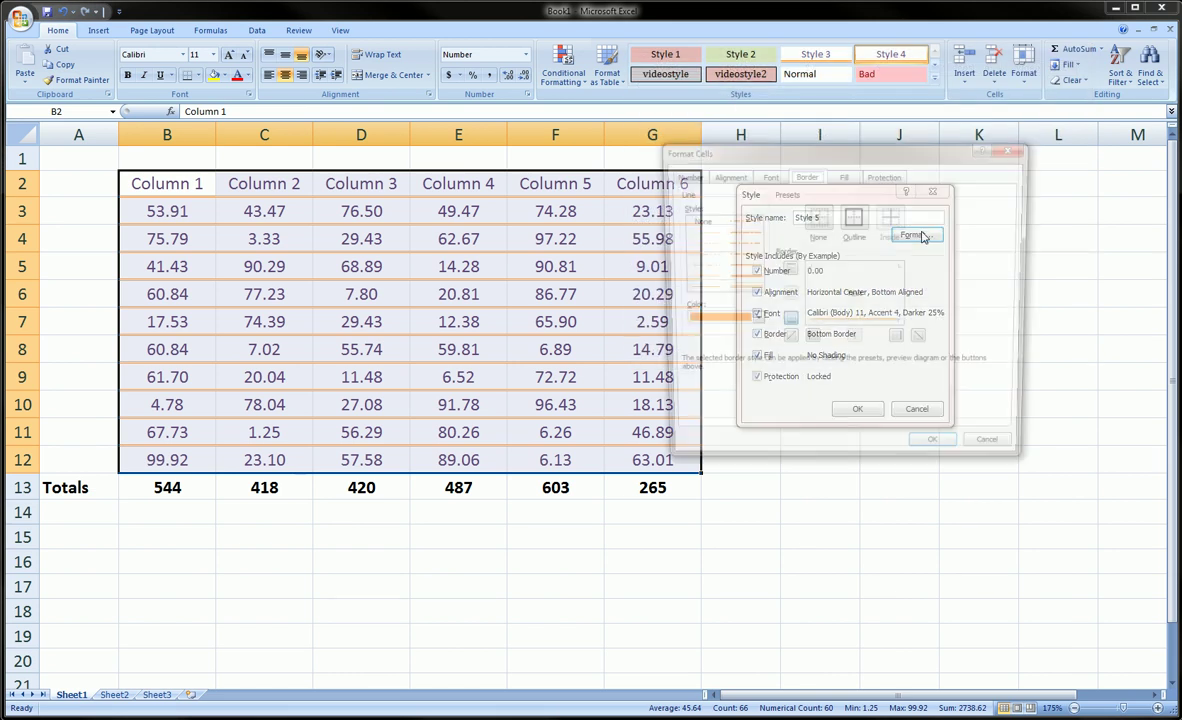
click(752, 322)
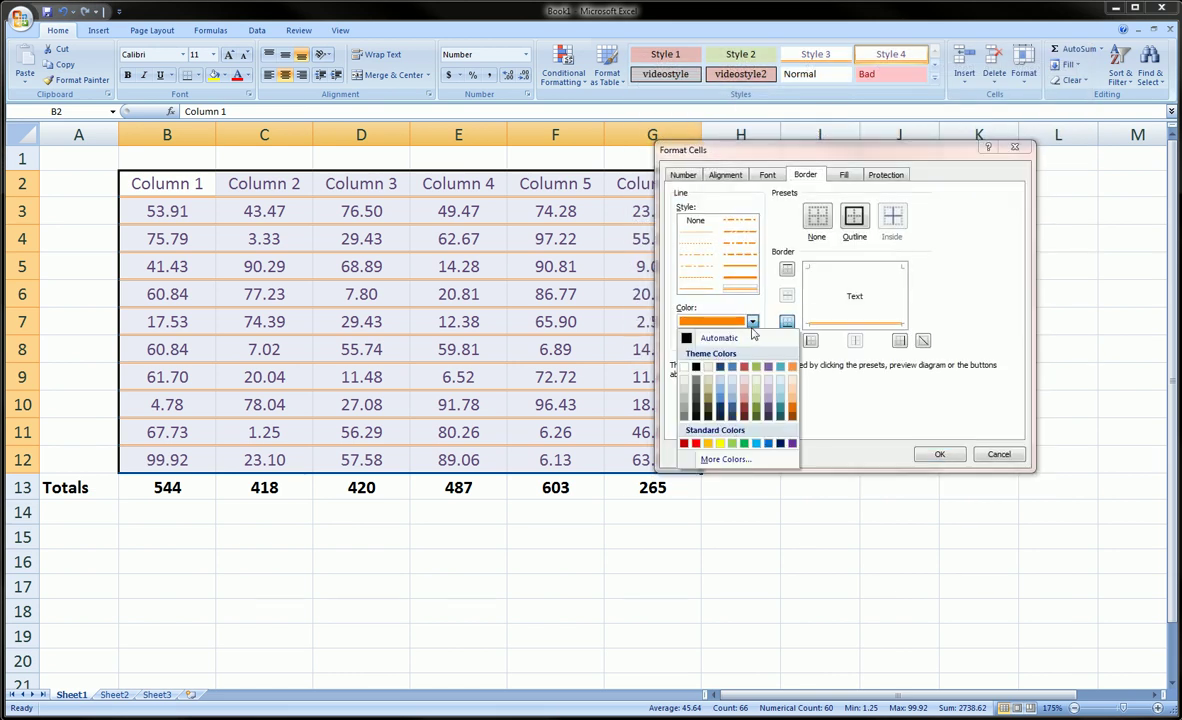
click(743, 444)
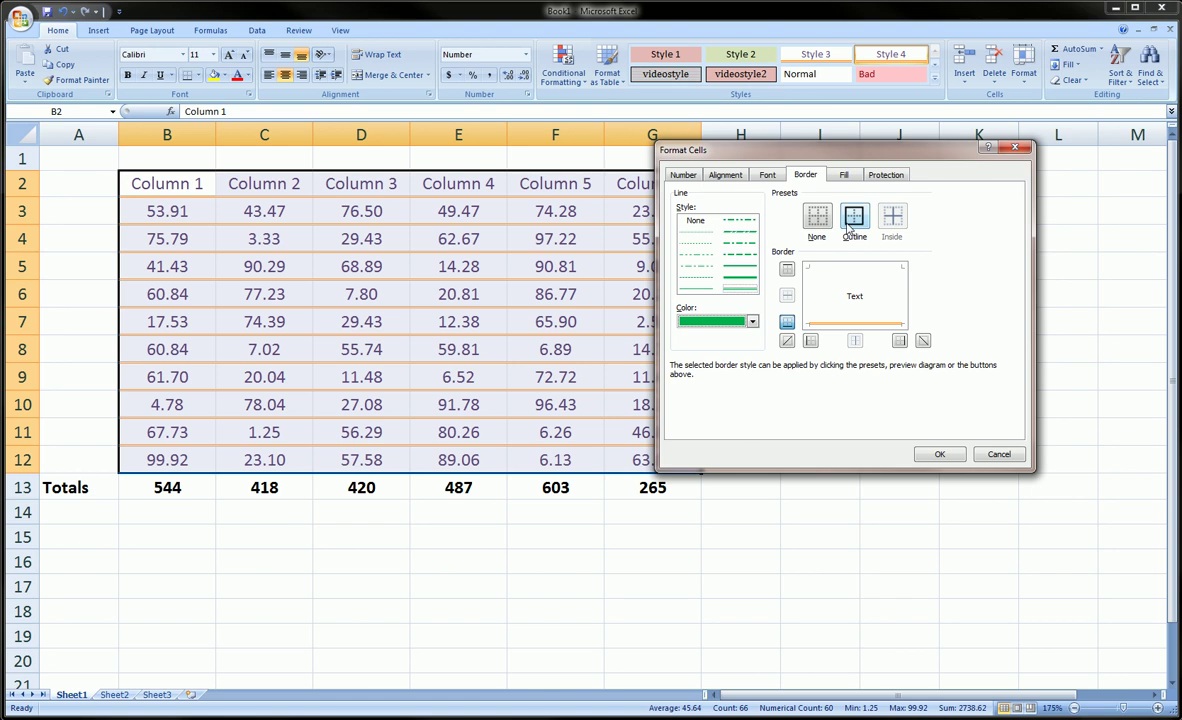
click(843, 176)
click(805, 175)
click(767, 175)
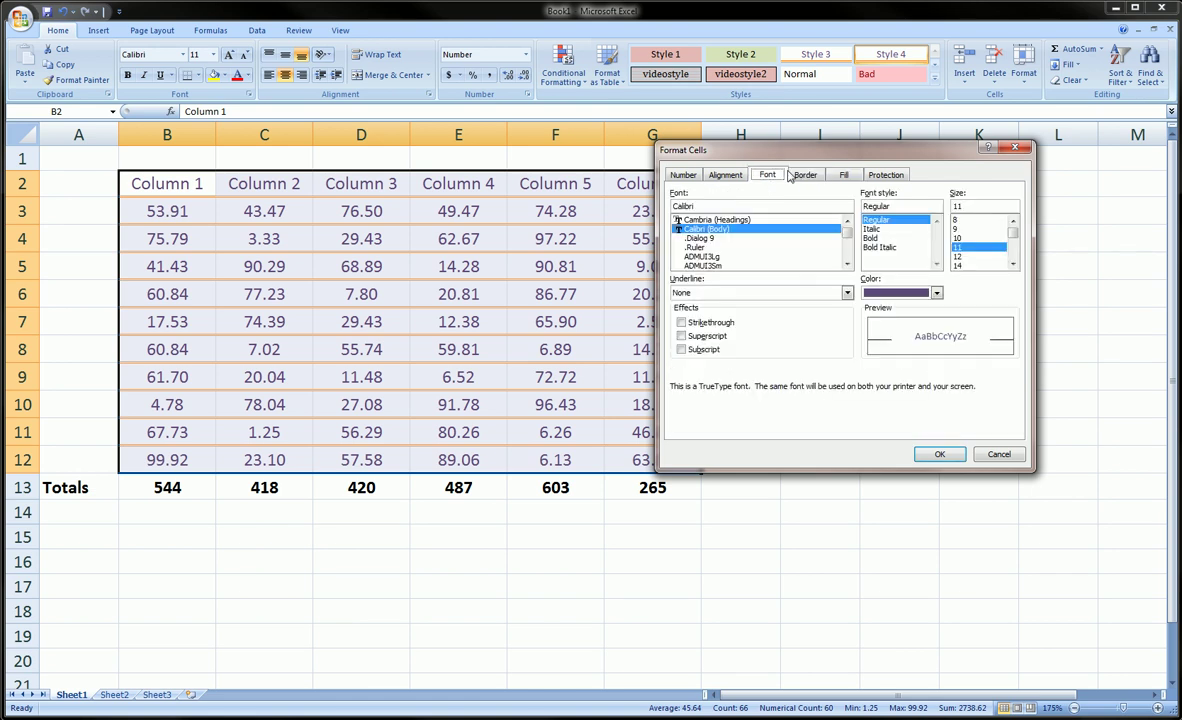
click(806, 176)
click(938, 453)
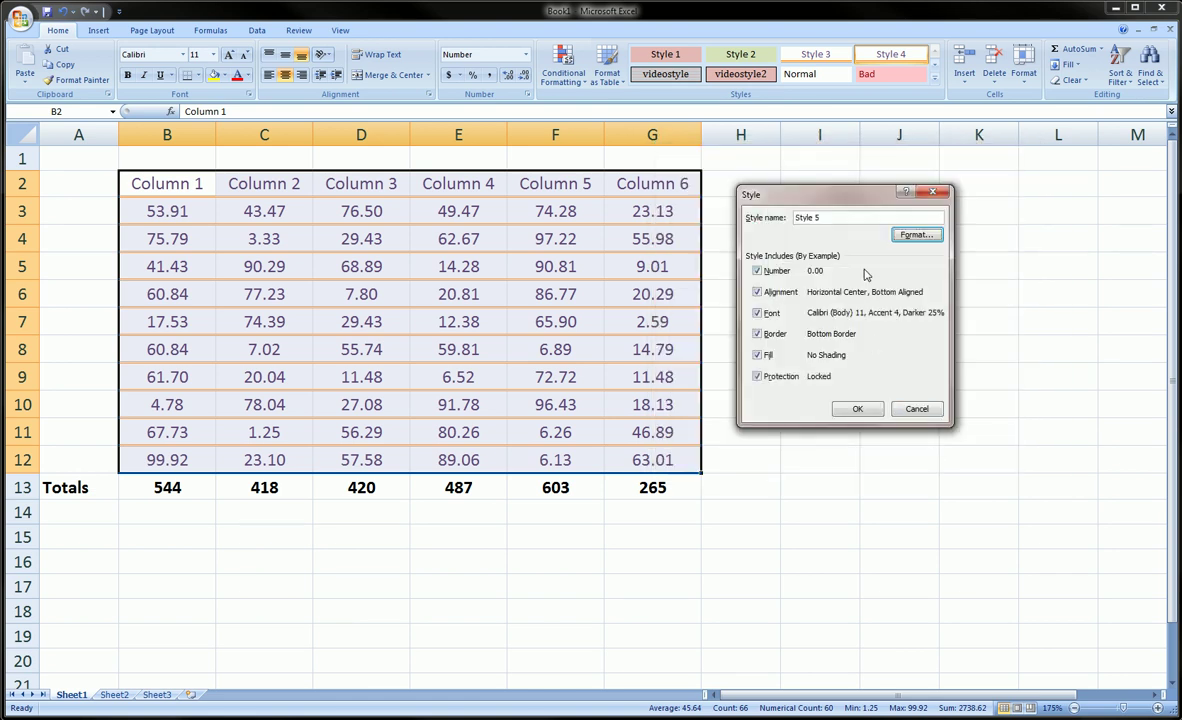
click(857, 410)
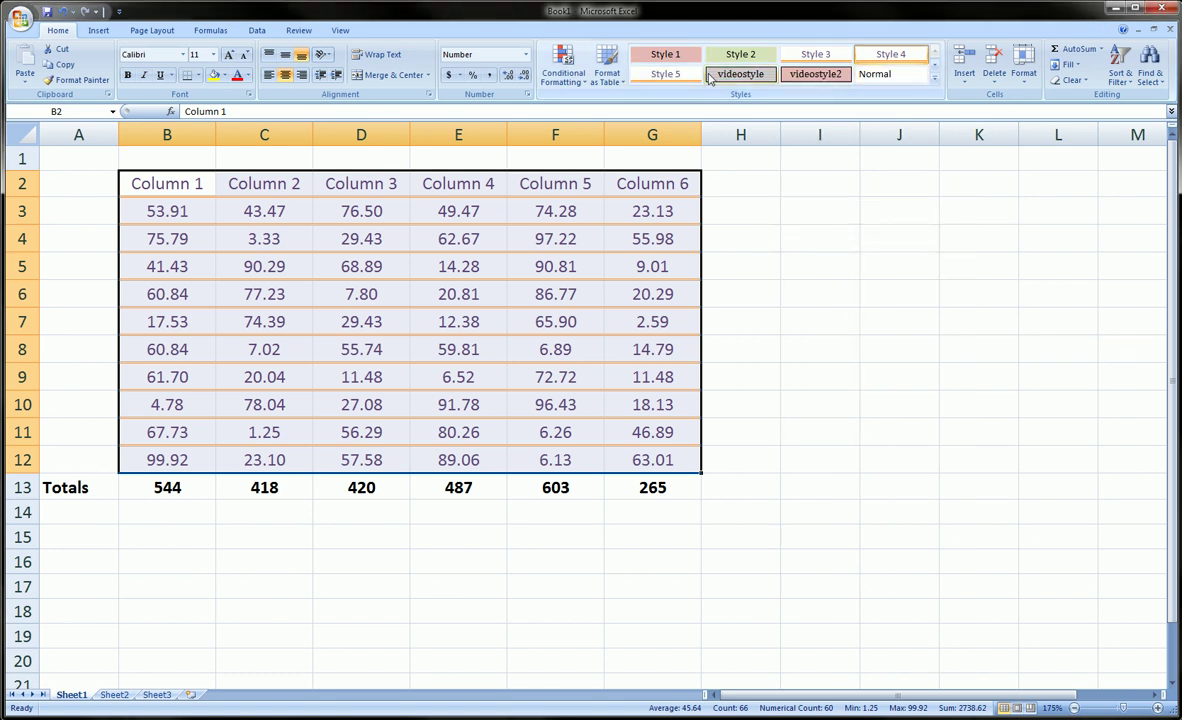
Start a new cell style, Style 6, with olive green as its border colour.
drag(203, 190, 646, 455)
click(934, 78)
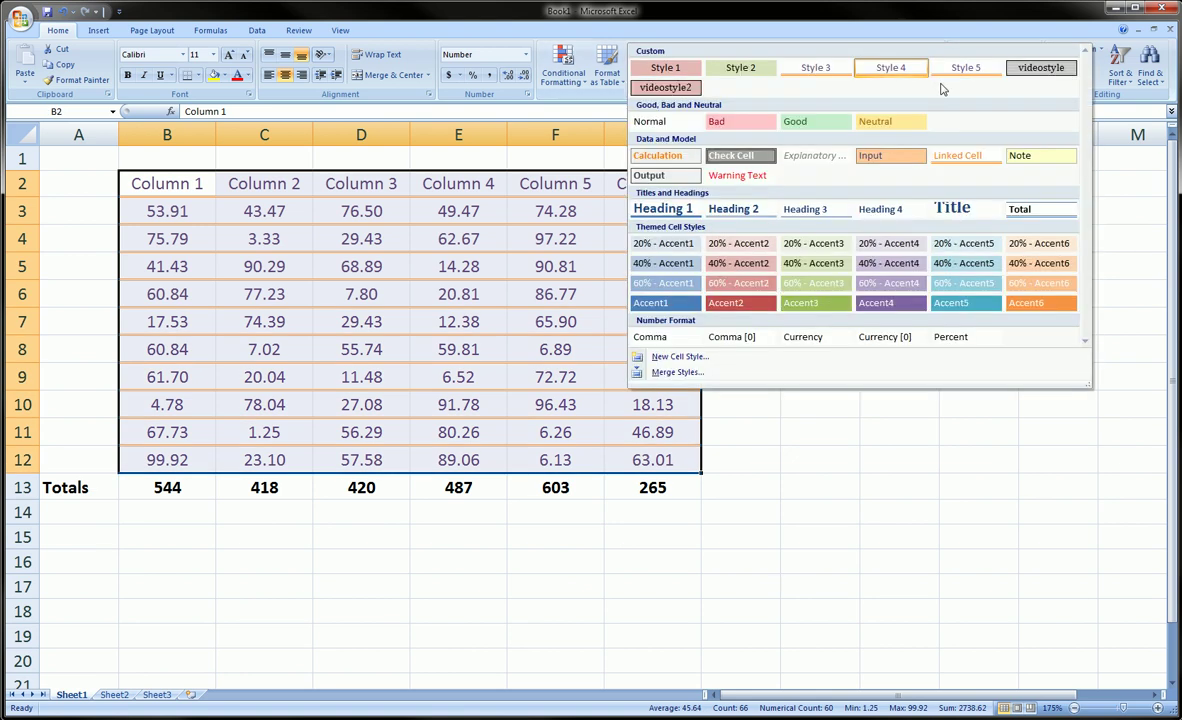
click(680, 356)
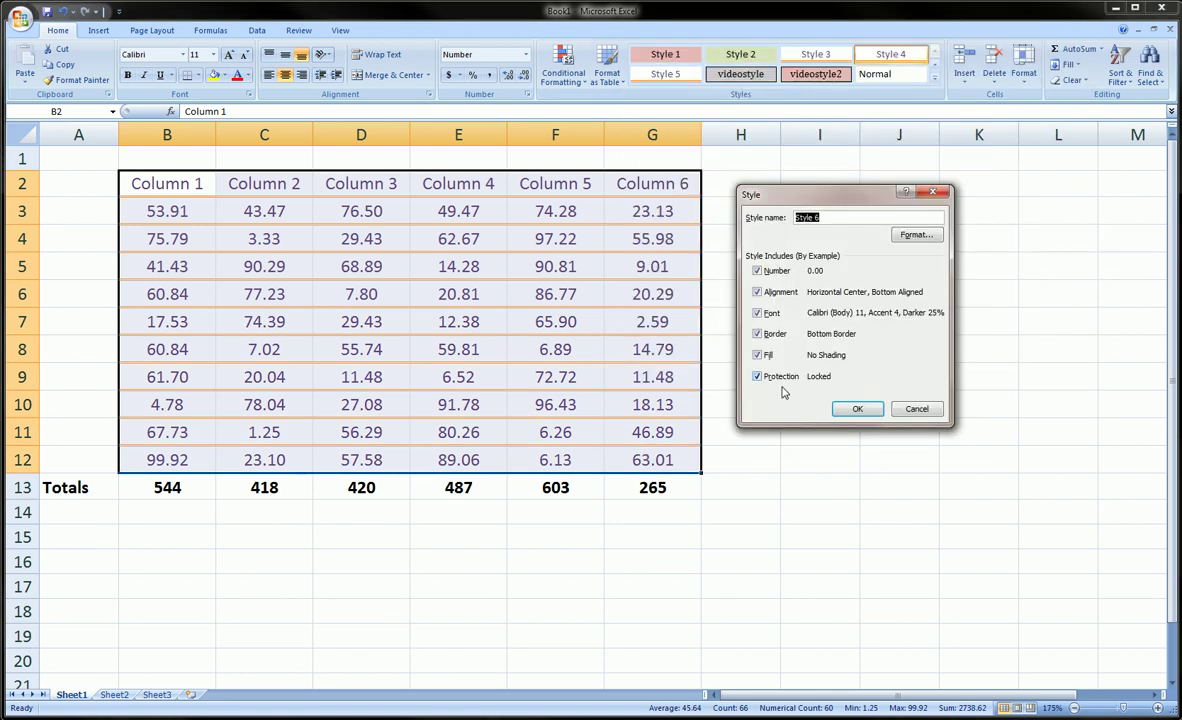
click(914, 235)
click(715, 321)
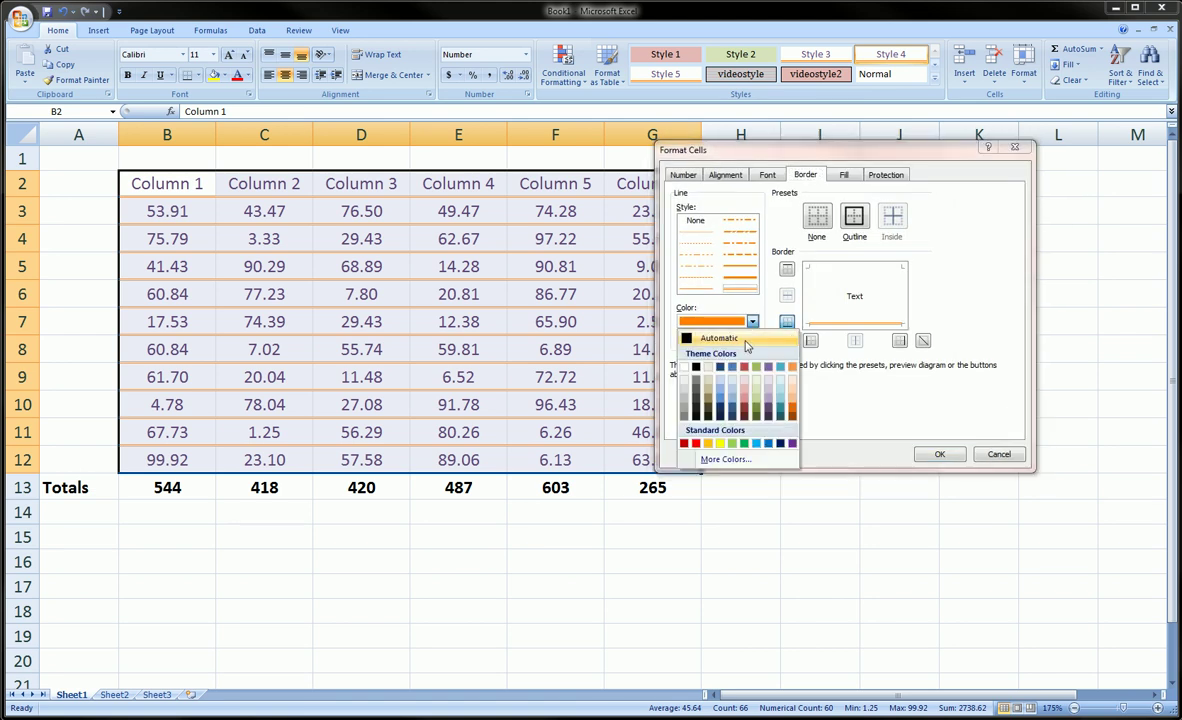
click(756, 406)
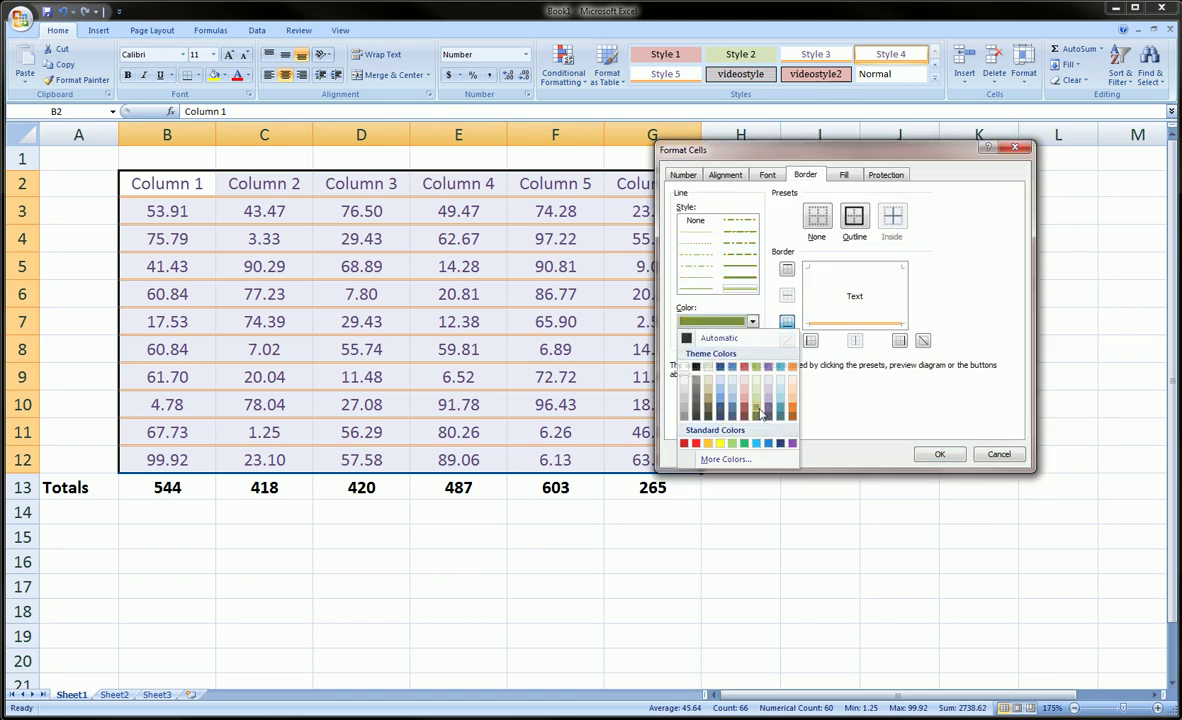
Limit Style 6's olive border to the bottom edge only and save the style.
click(854, 216)
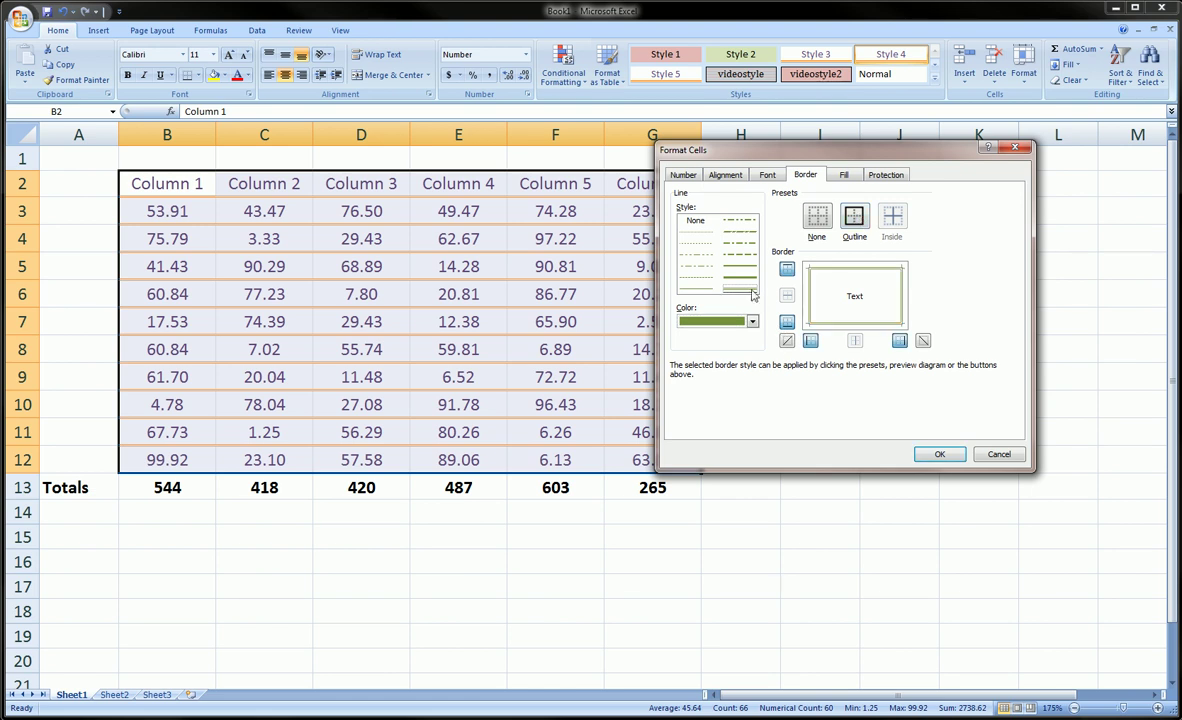
click(786, 322)
click(787, 270)
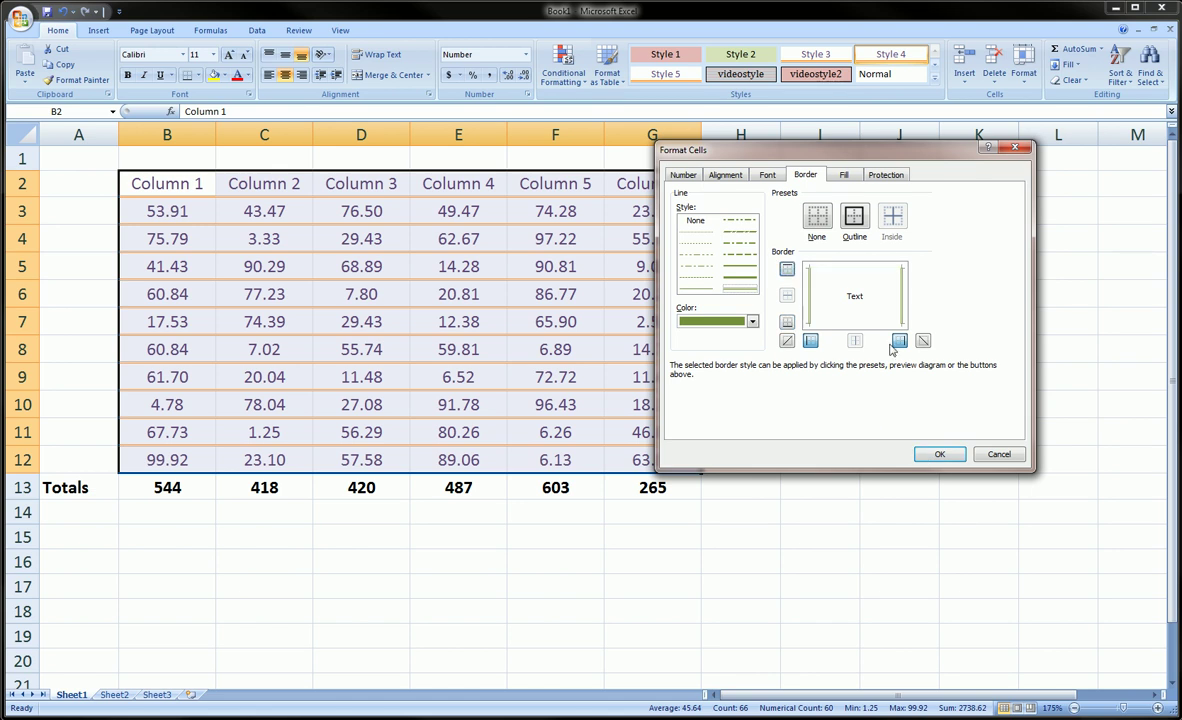
click(811, 342)
click(787, 323)
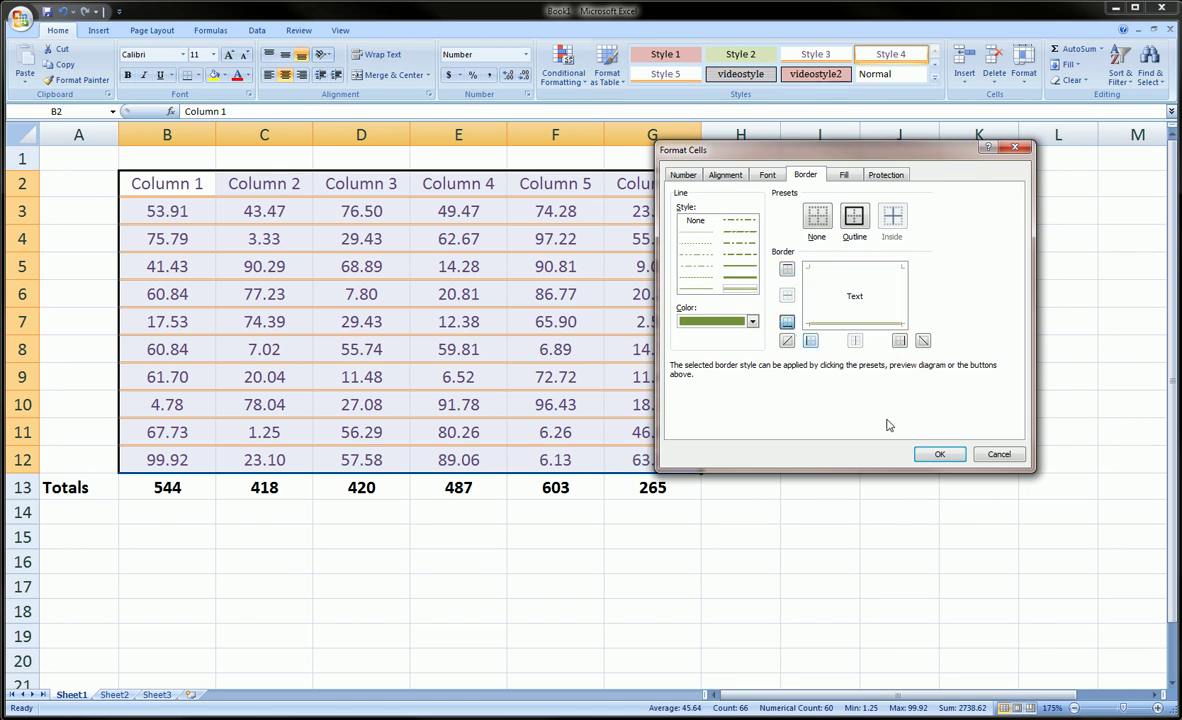
click(935, 454)
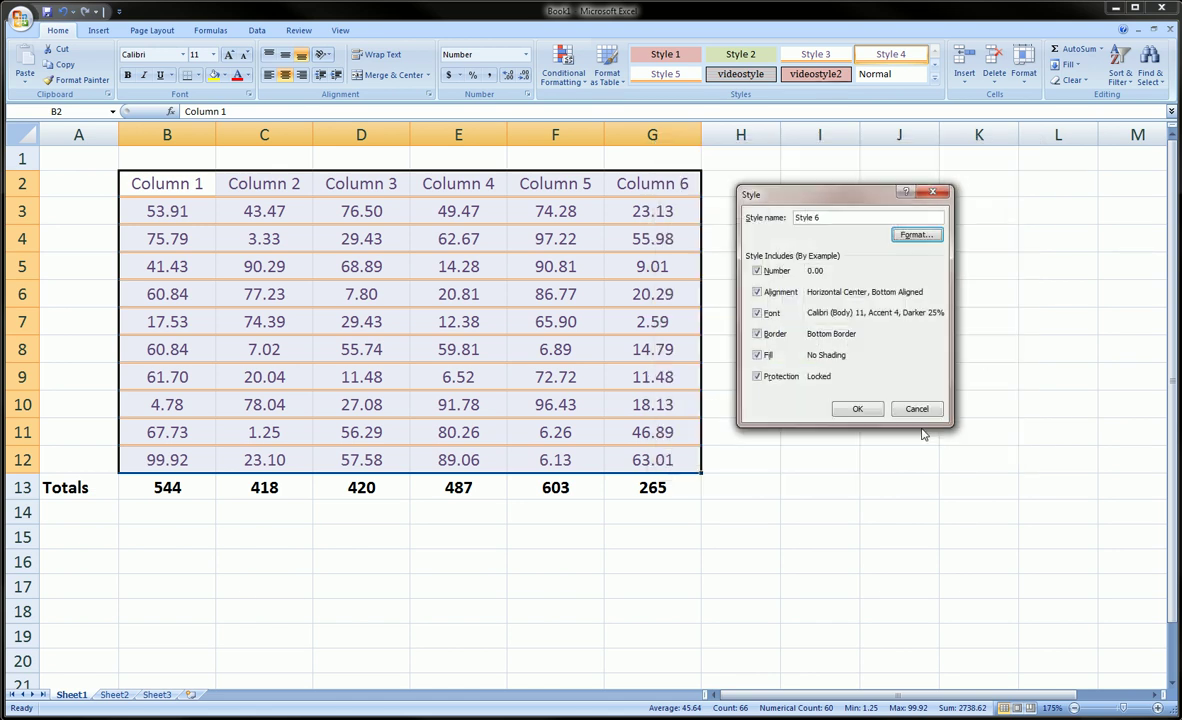
click(857, 408)
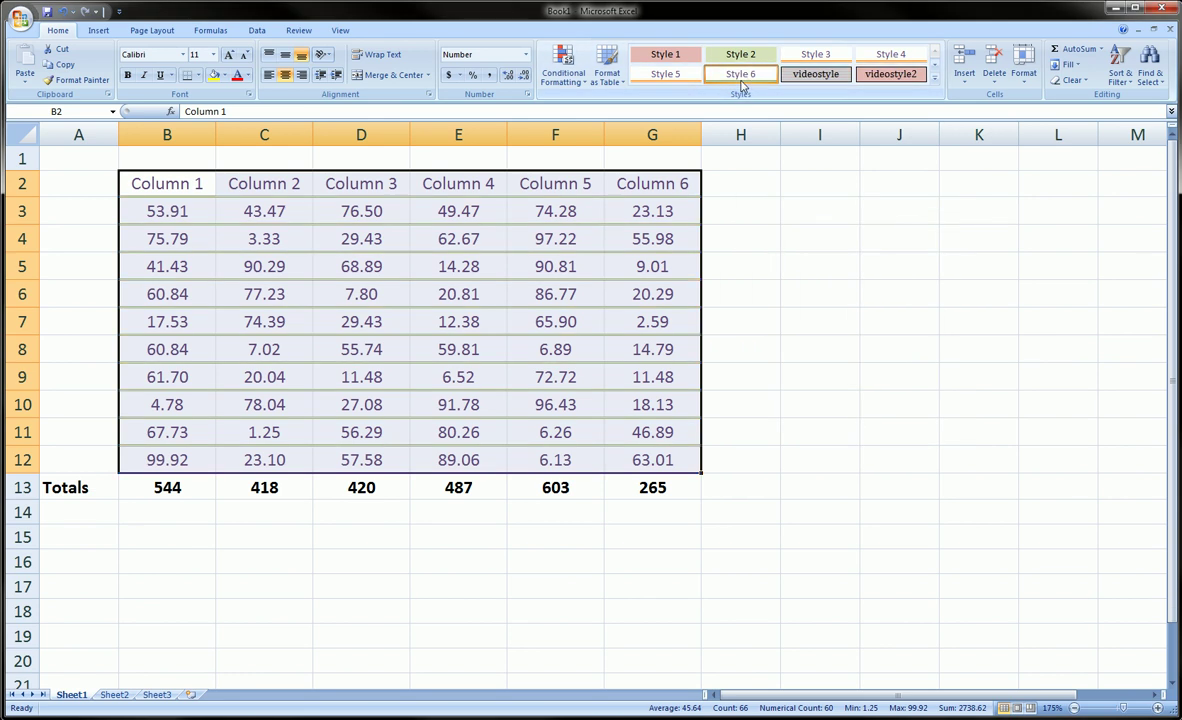
Apply Style 6 to B2:G12 so every row gets an olive-green underline.
click(748, 83)
click(240, 184)
key(Down)
key(Down)
key(Right)
key(Right)
drag(320, 215, 650, 462)
click(157, 400)
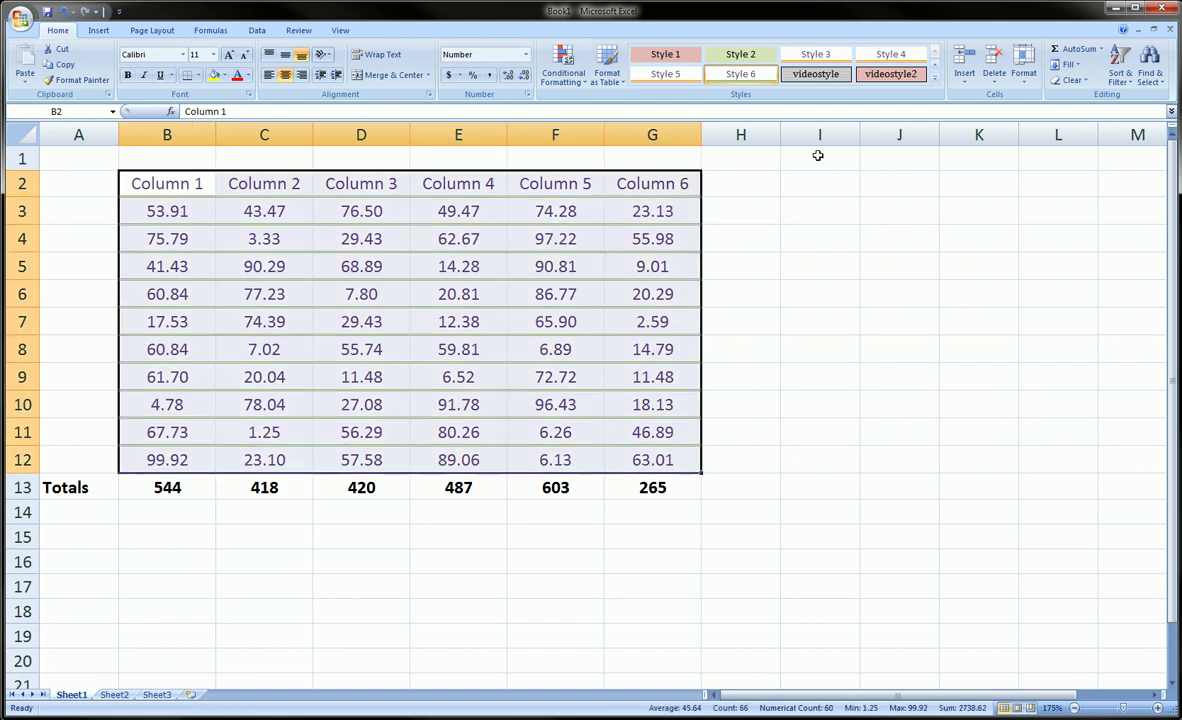
click(934, 80)
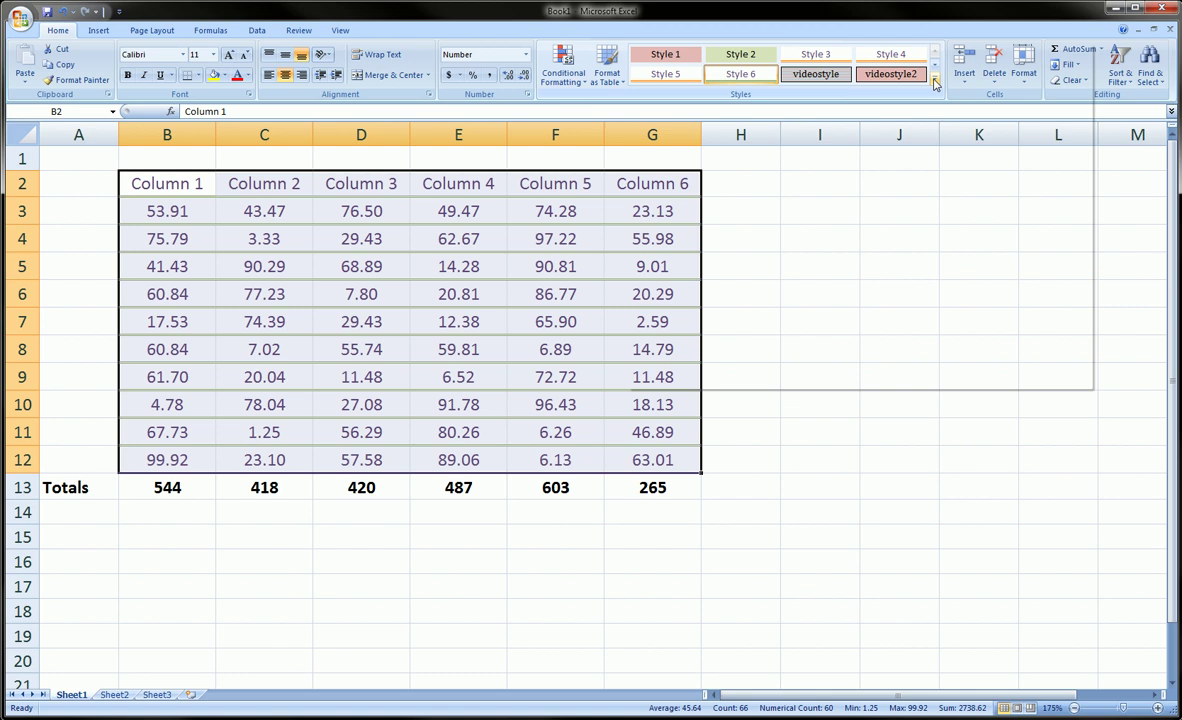
click(1038, 68)
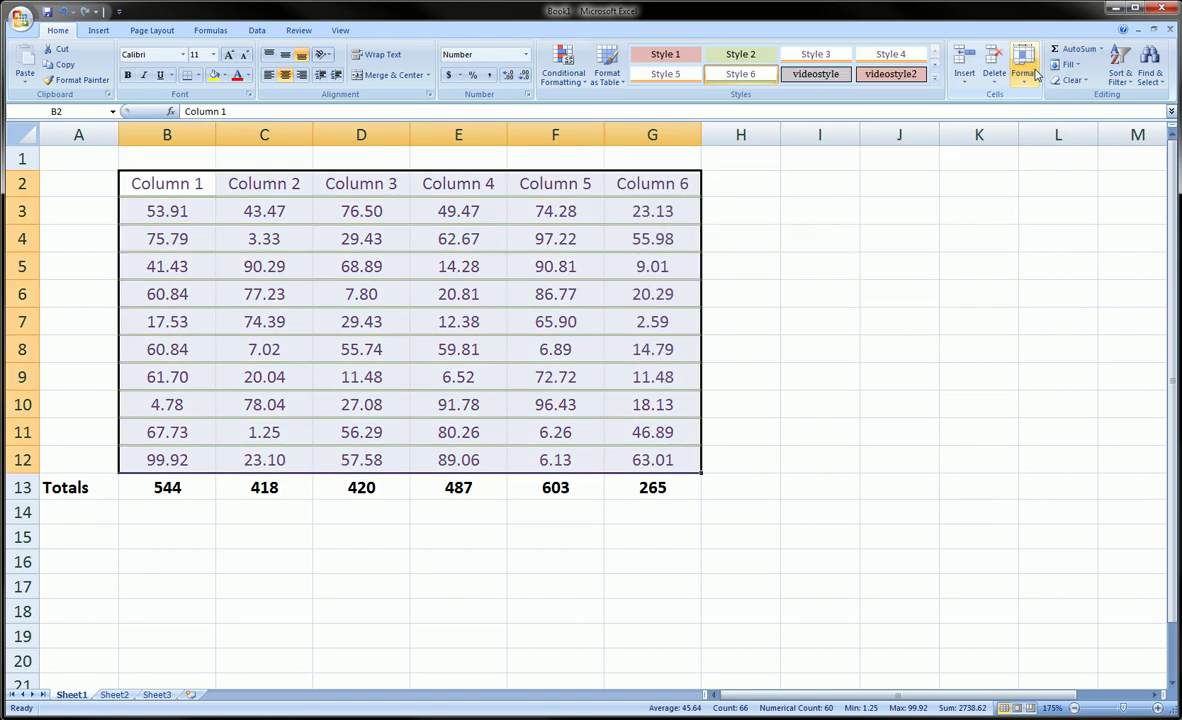
Create Style 7 with only an olive-green bottom border and confirm the border settings.
click(934, 80)
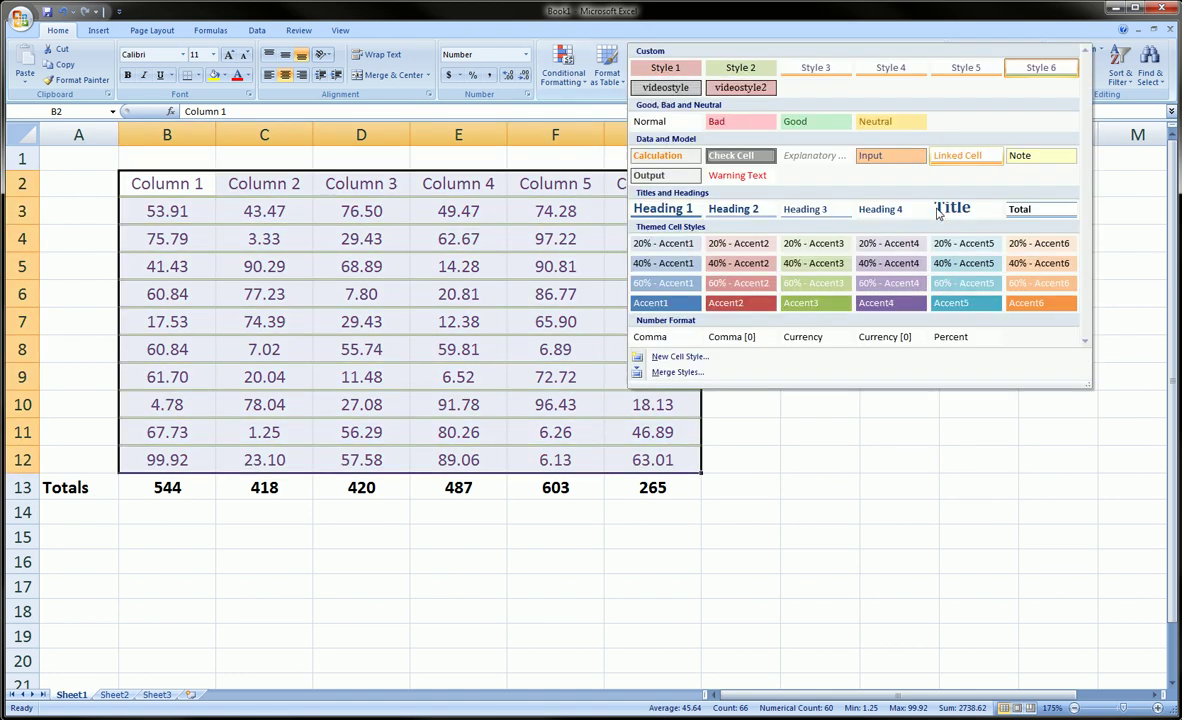
click(690, 359)
key(alt+o)
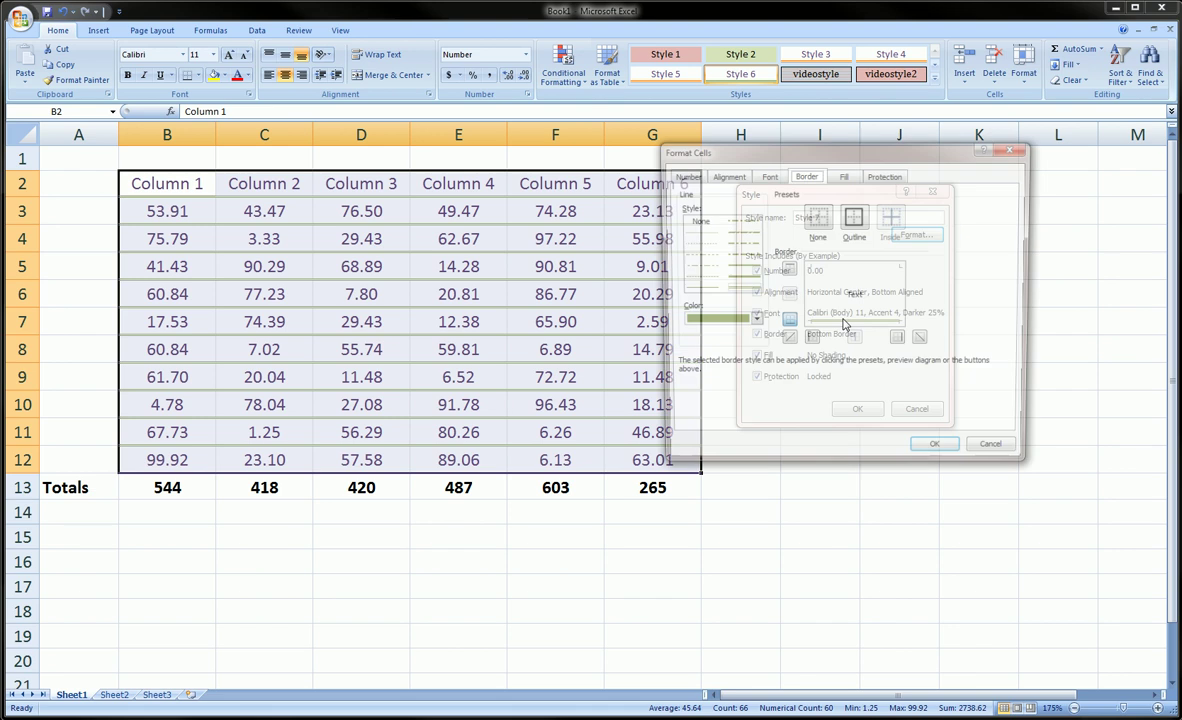
click(751, 321)
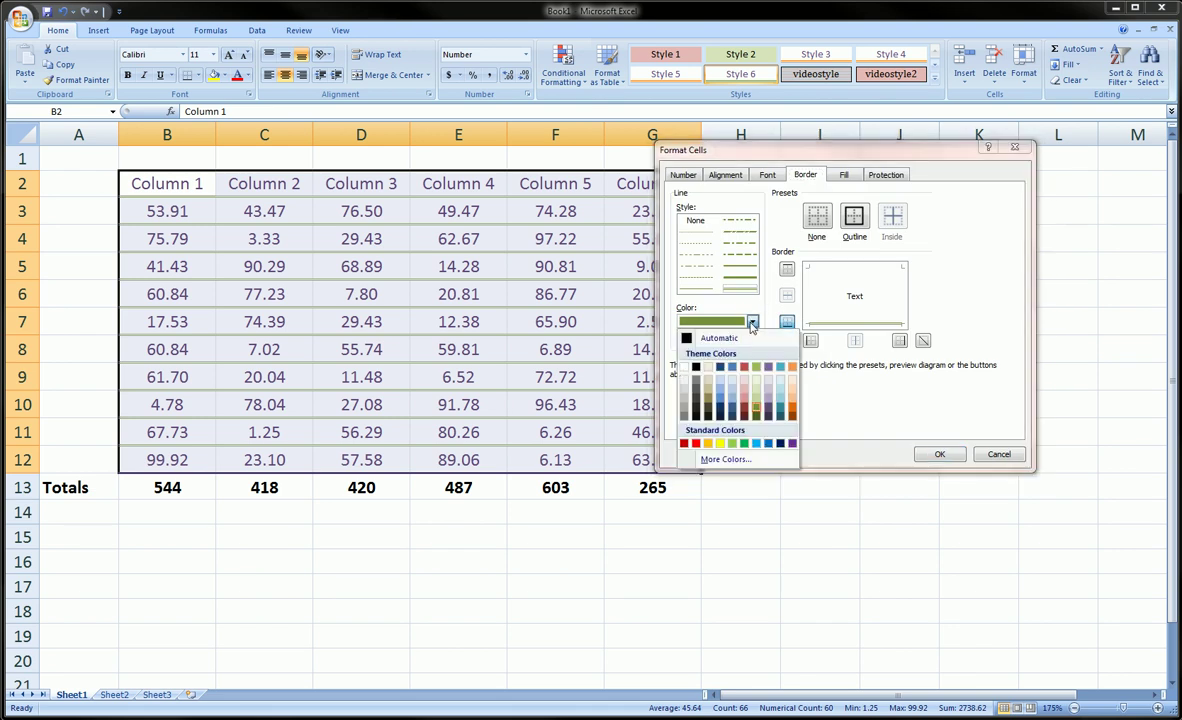
click(756, 411)
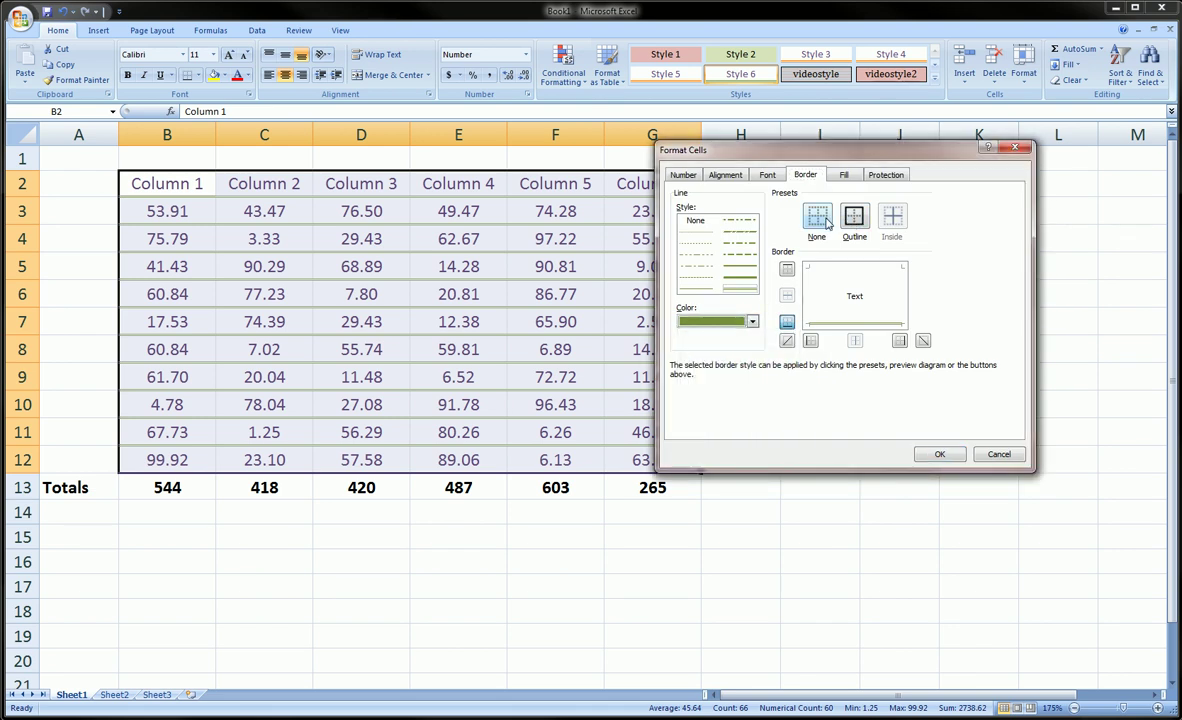
click(826, 222)
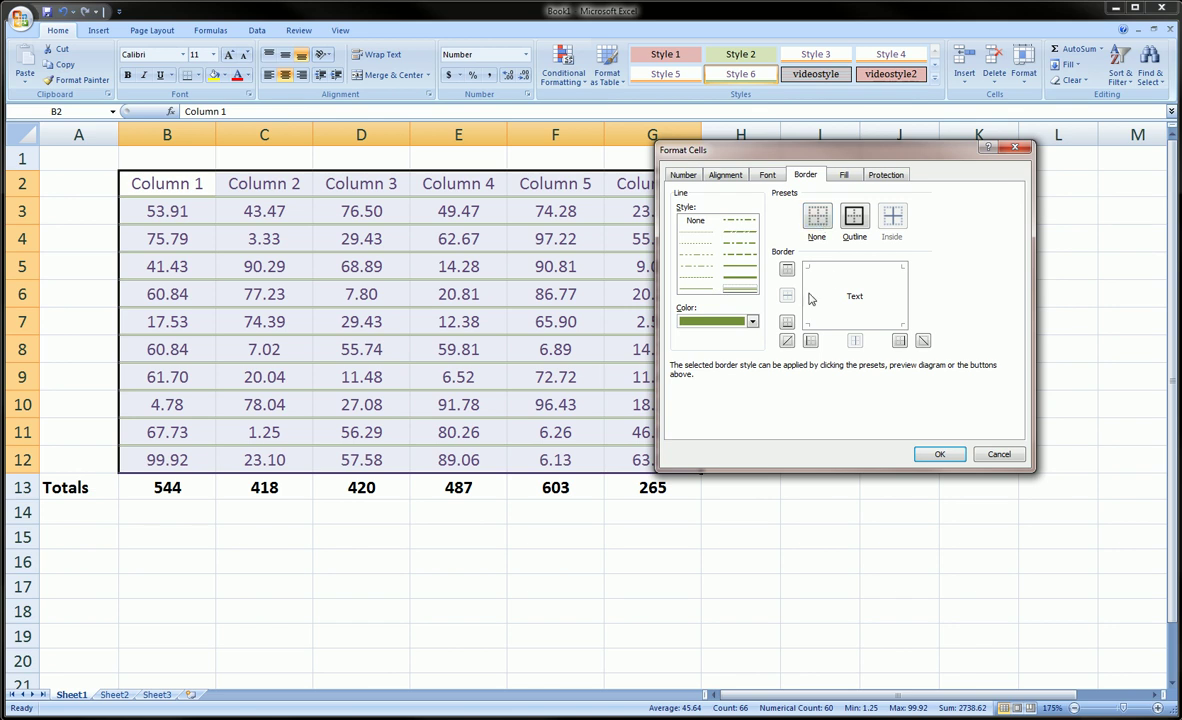
click(787, 321)
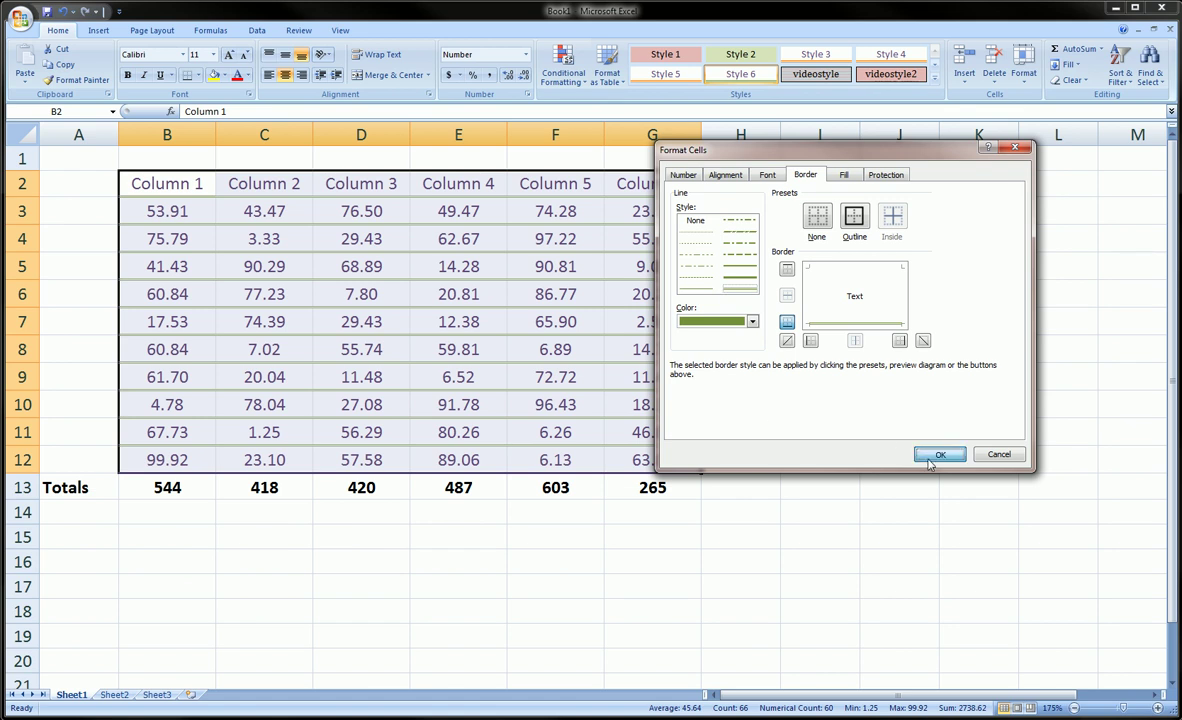
key(Return)
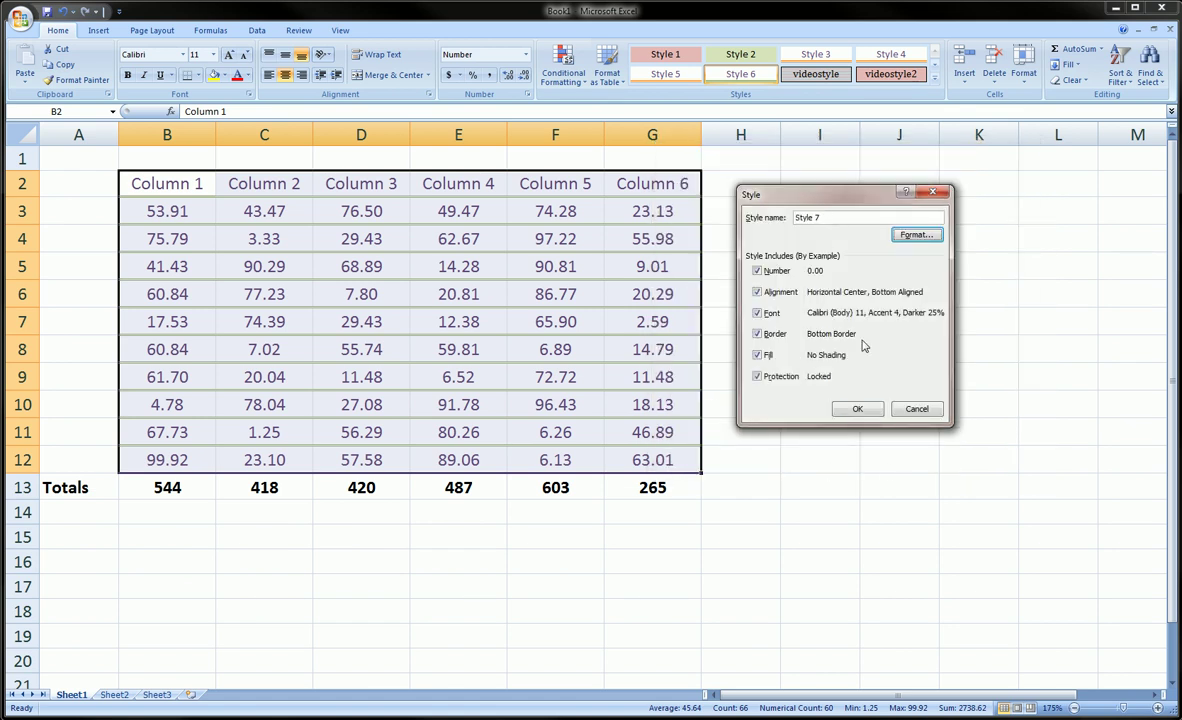
Save the new Style 7 and display the full Cell Styles gallery listing it under Custom.
click(875, 416)
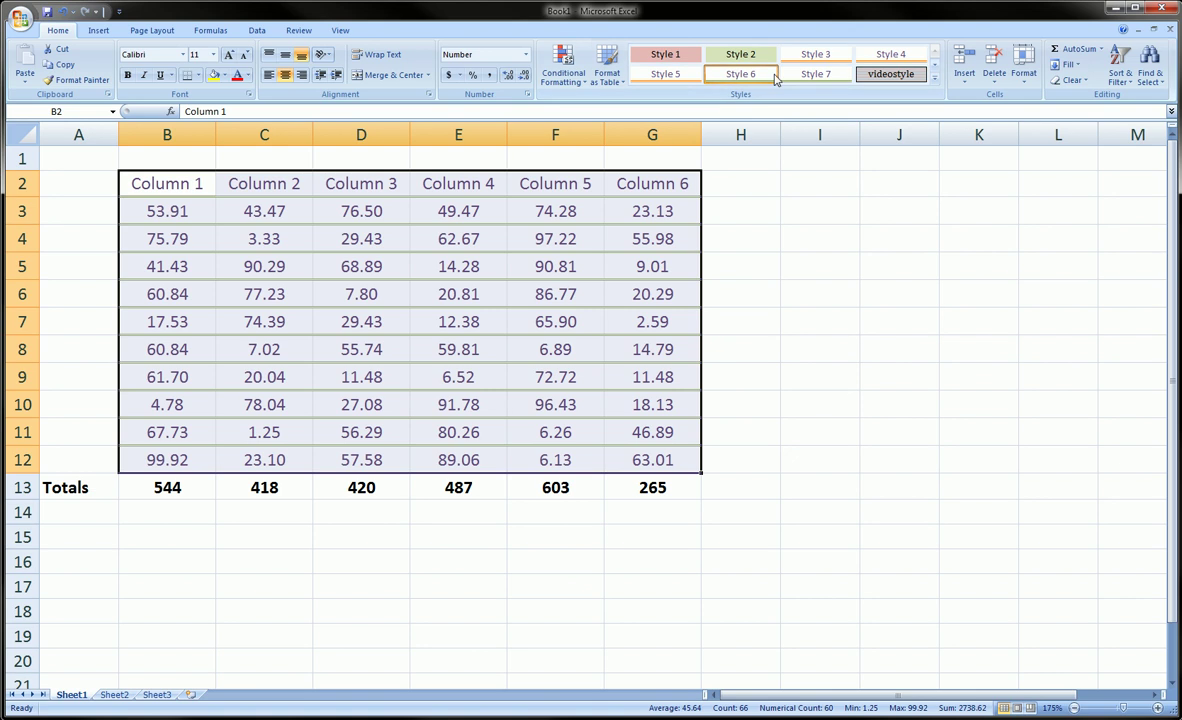
click(934, 82)
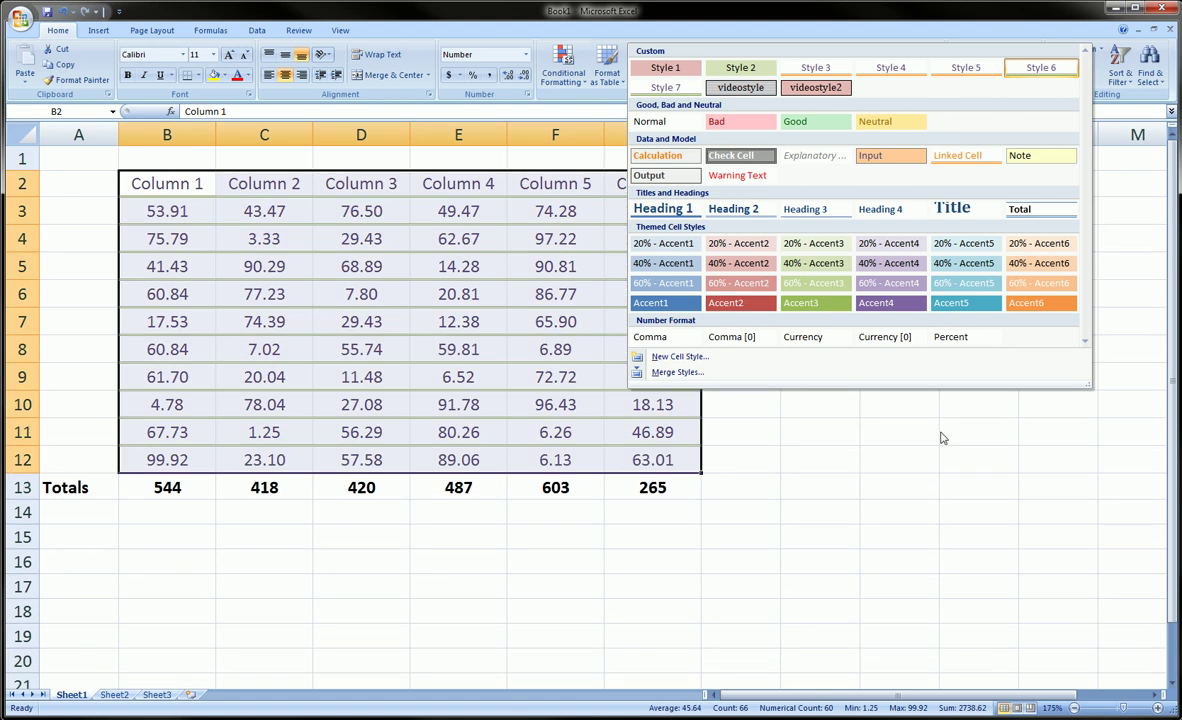
click(931, 443)
click(933, 80)
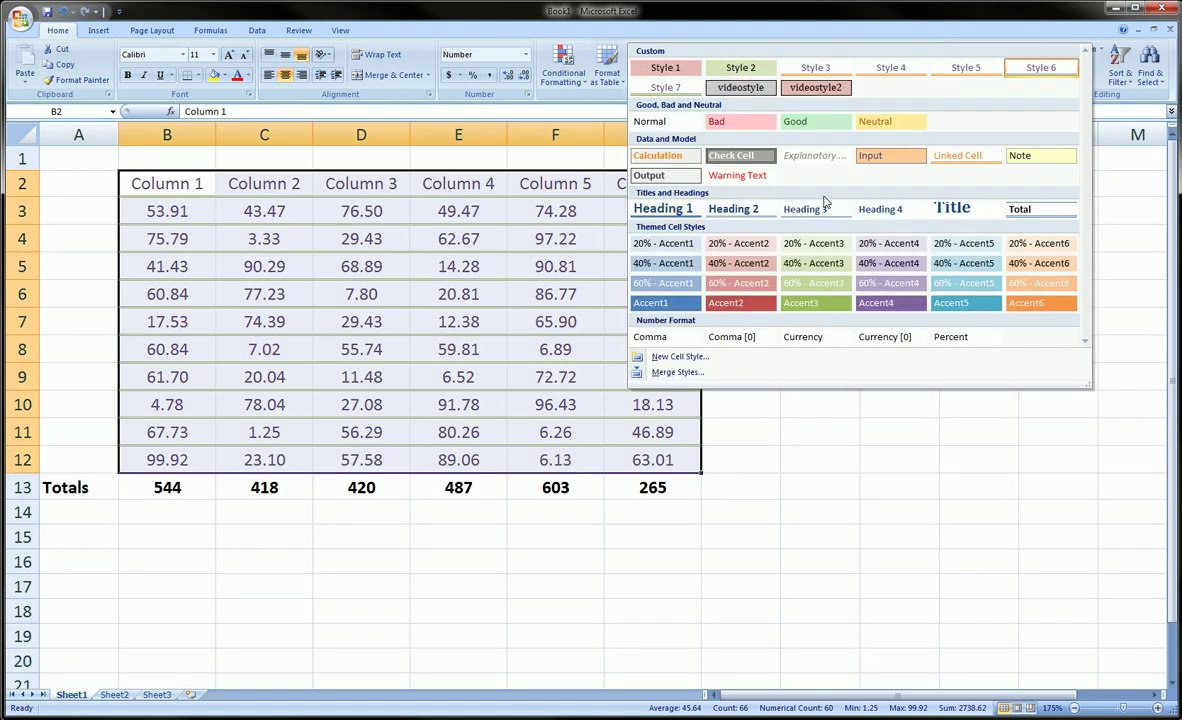